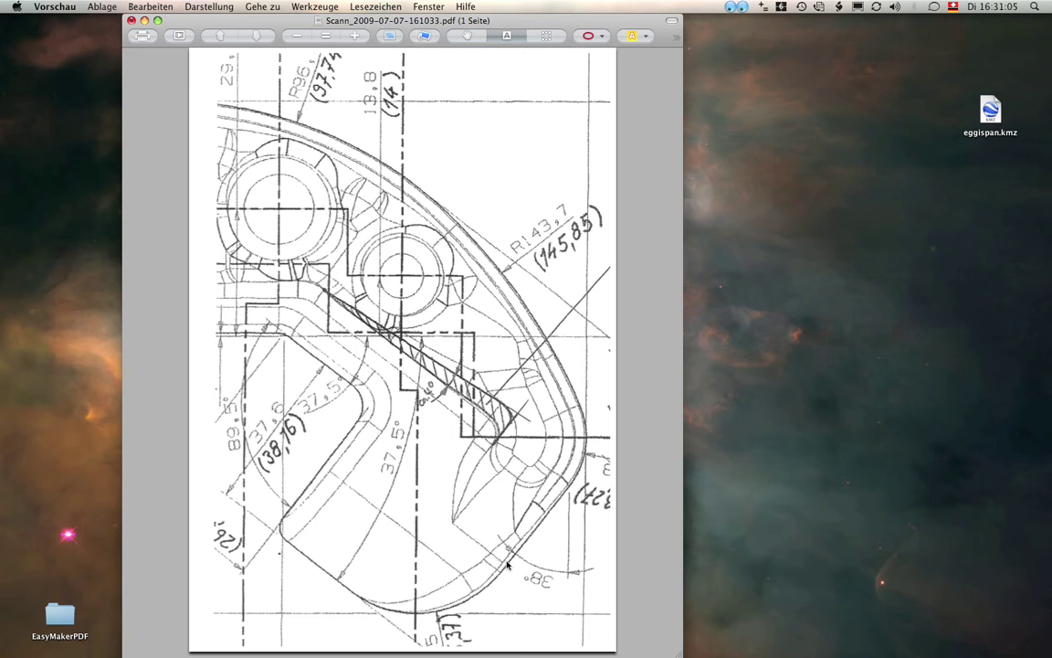
# - Compare the scanned drawing Scann_2009-07-07-161033.pdf in Preview with the NX carrier model, then return to NX
pyautogui.press('super+Tab')
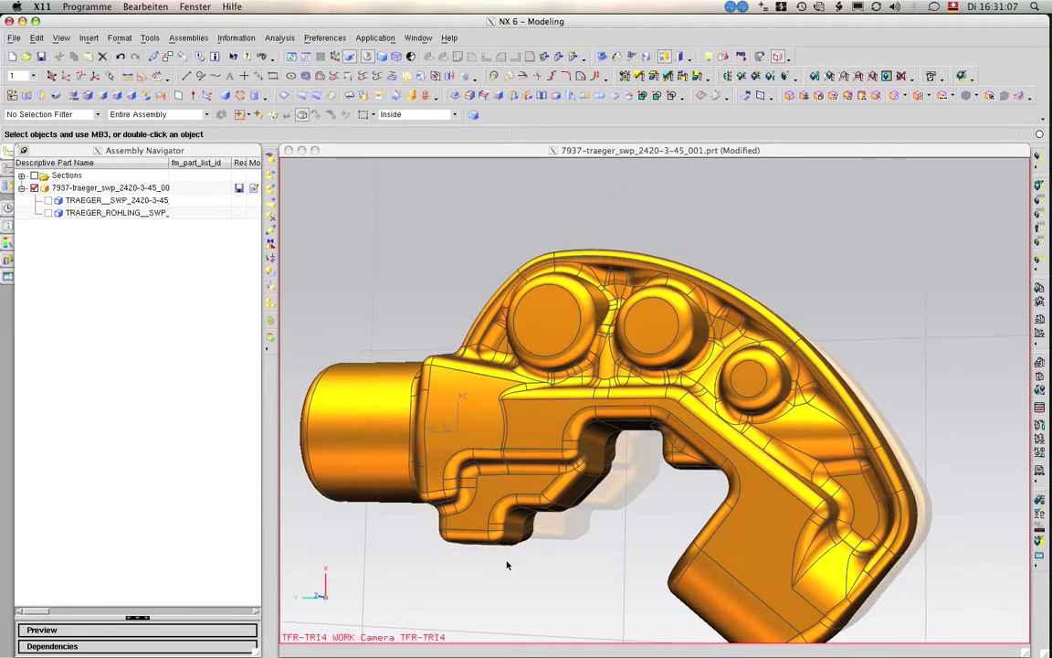
pyautogui.press('super+Tab')
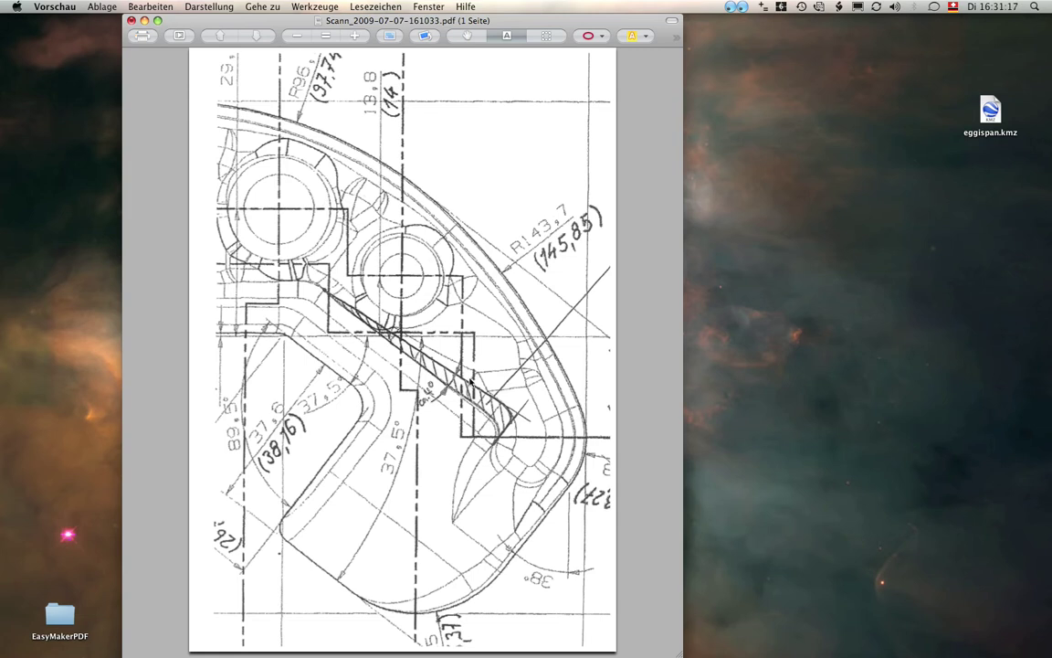
pyautogui.press('super+Tab')
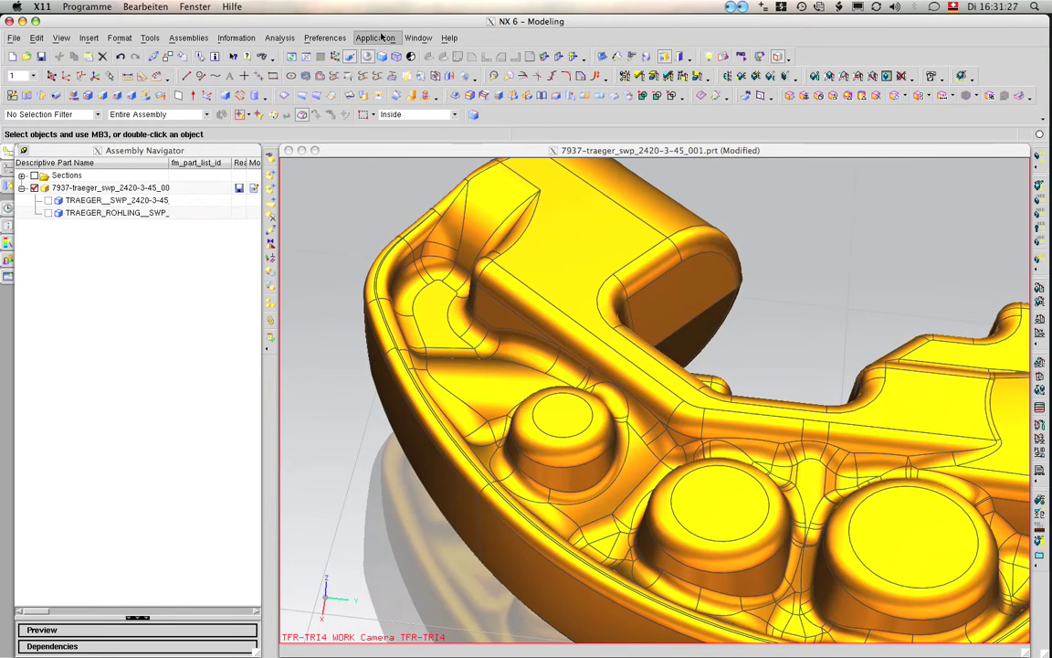
# - Switch to Modeling, show the Part Navigator, and inspect Face Blend (150) in the pocket
pyautogui.click(382, 38)
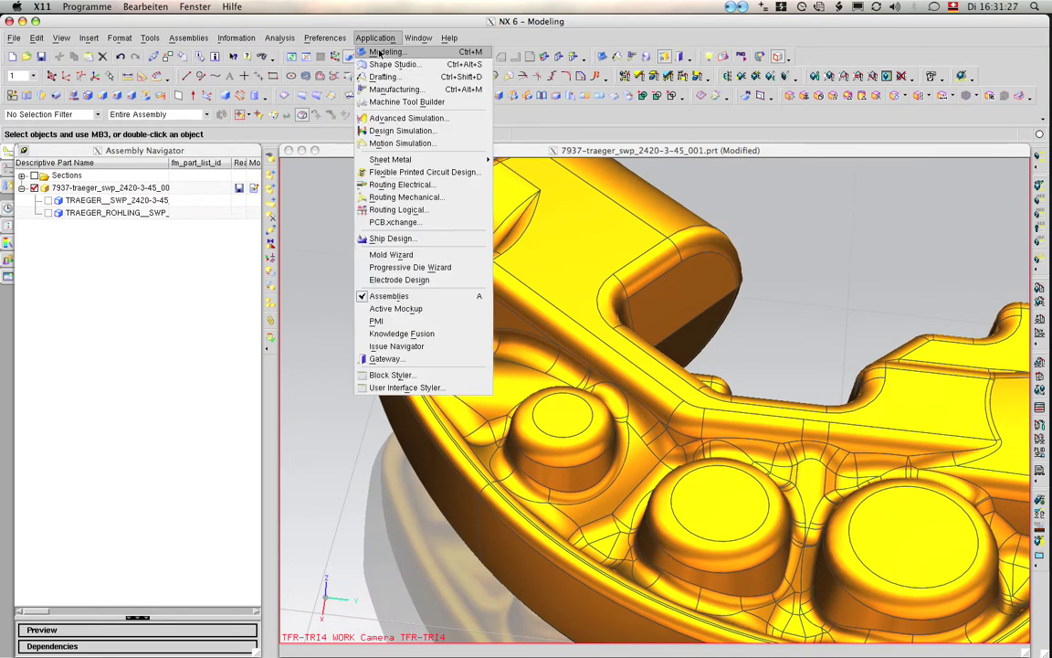
pyautogui.click(380, 52)
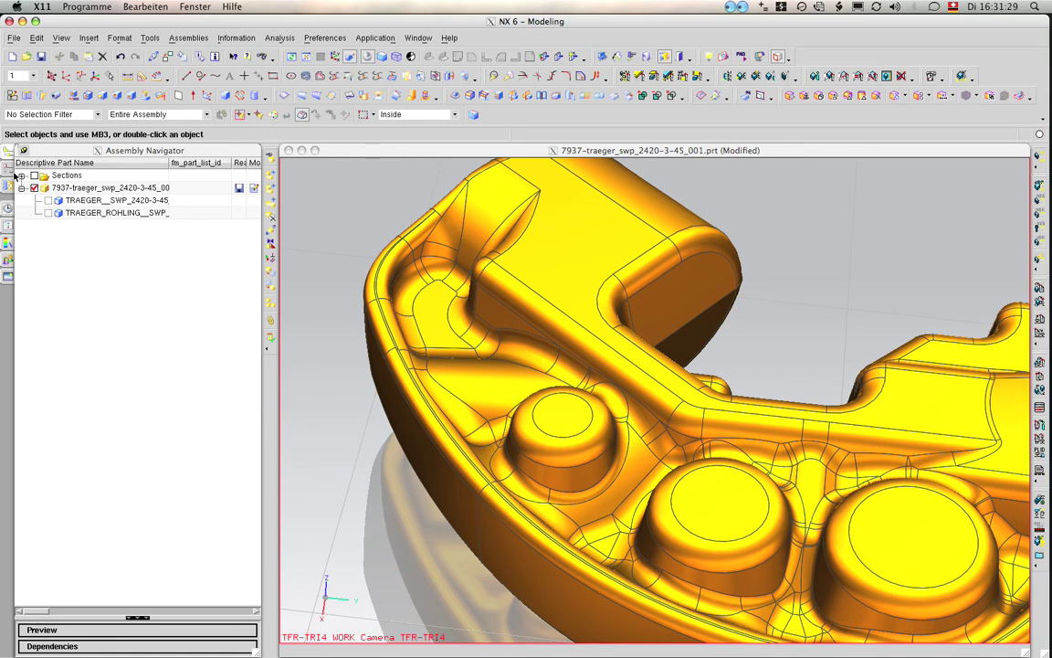
pyautogui.click(11, 170)
pyautogui.scroll(-4, 71, 263)
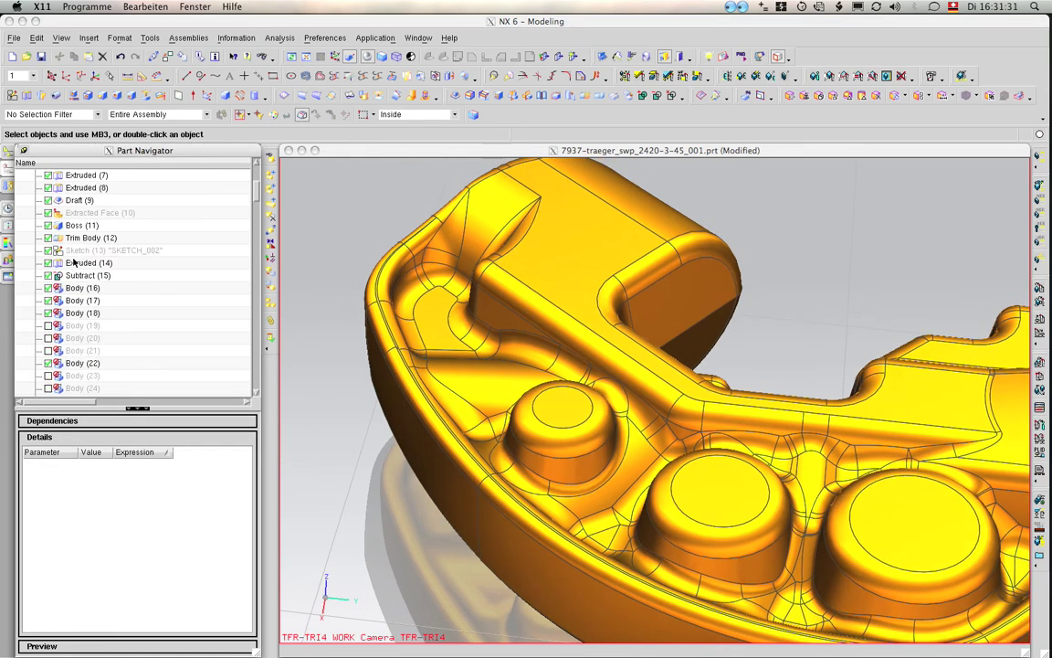
pyautogui.click(650, 436)
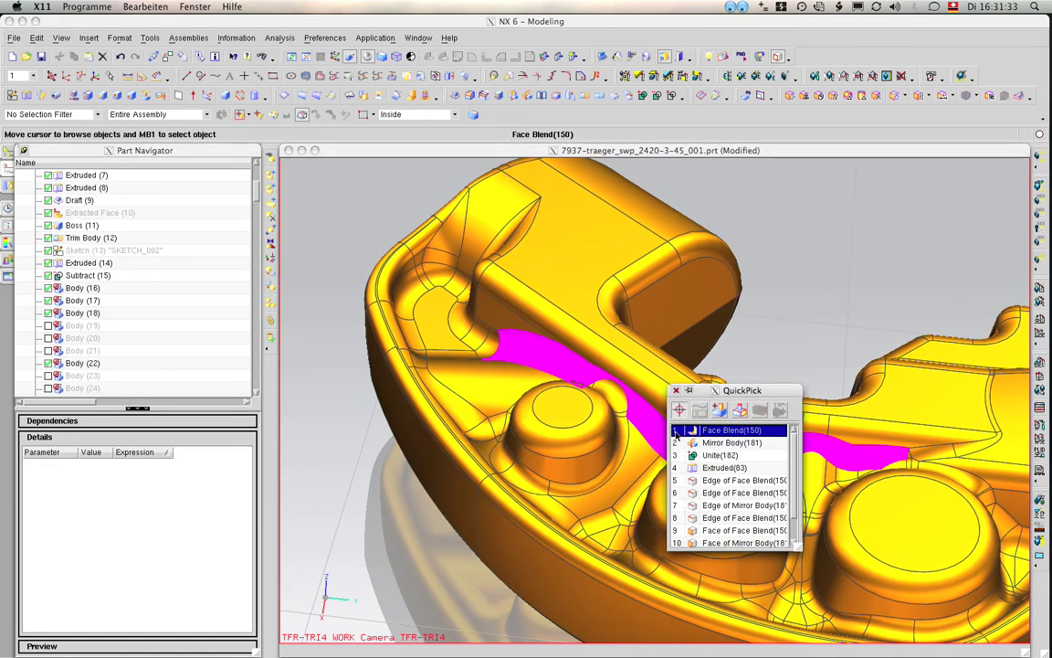
pyautogui.click(705, 429)
pyautogui.moveTo(704, 428); pyautogui.dragTo(552, 439, button='middle')
# - Make Edge Blend (149) the current feature, rolling back the later blends
pyautogui.scroll(-1, 135, 337)
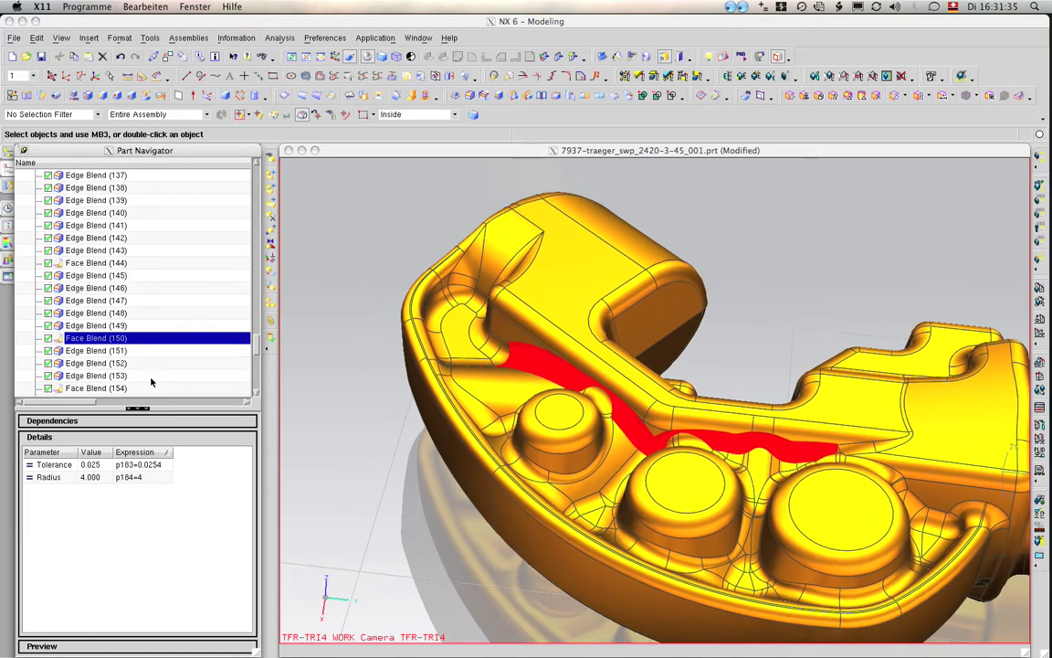
pyautogui.scroll(-2, 135, 338)
pyautogui.click(100, 251)
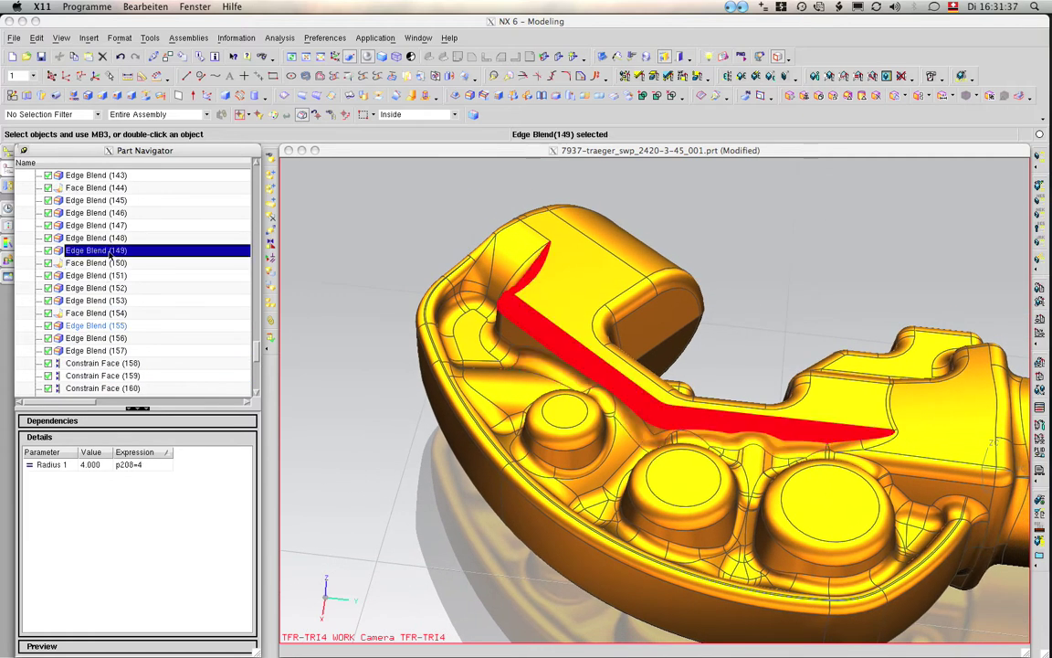
pyautogui.rightClick(111, 252)
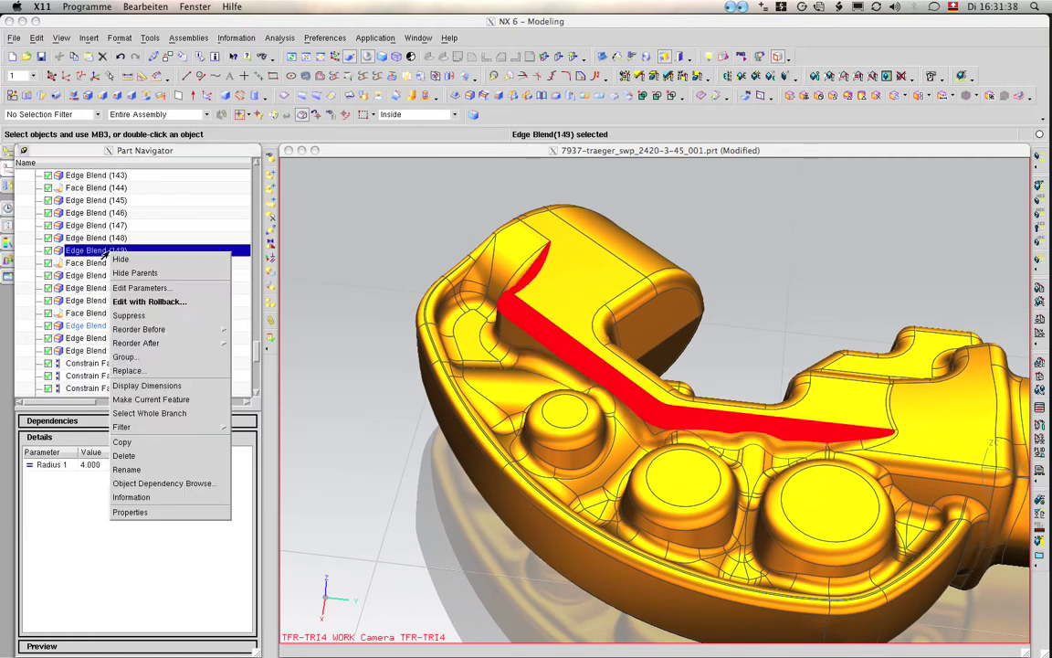
pyautogui.click(160, 400)
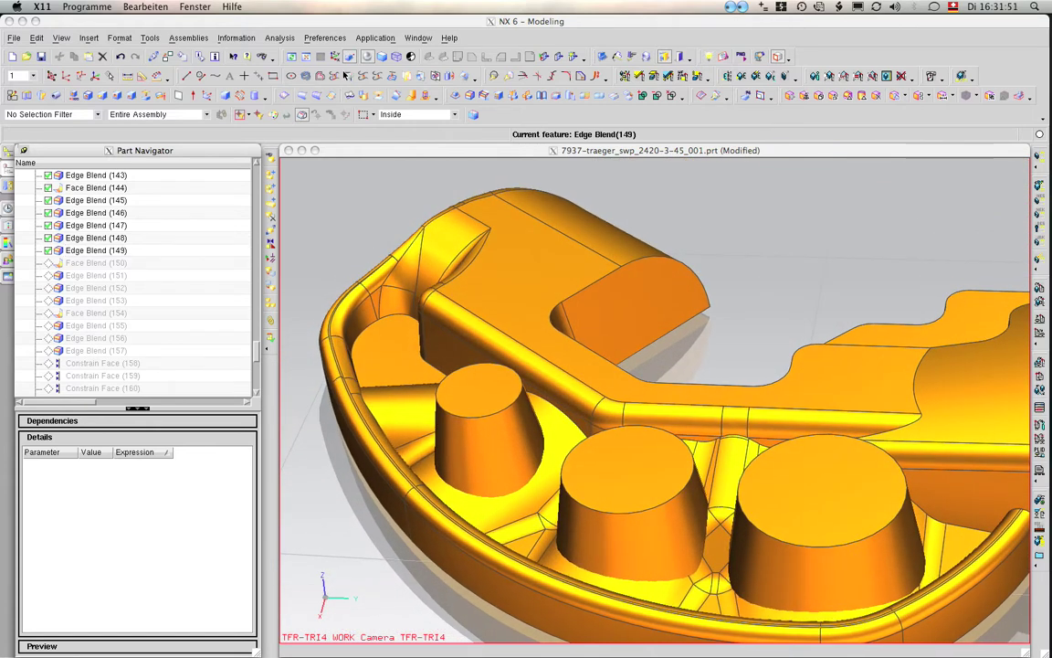
# - Turn on layer 2 so its translucent reference sheets and wireframe appear, then start Move Face
pyautogui.click(369, 39)
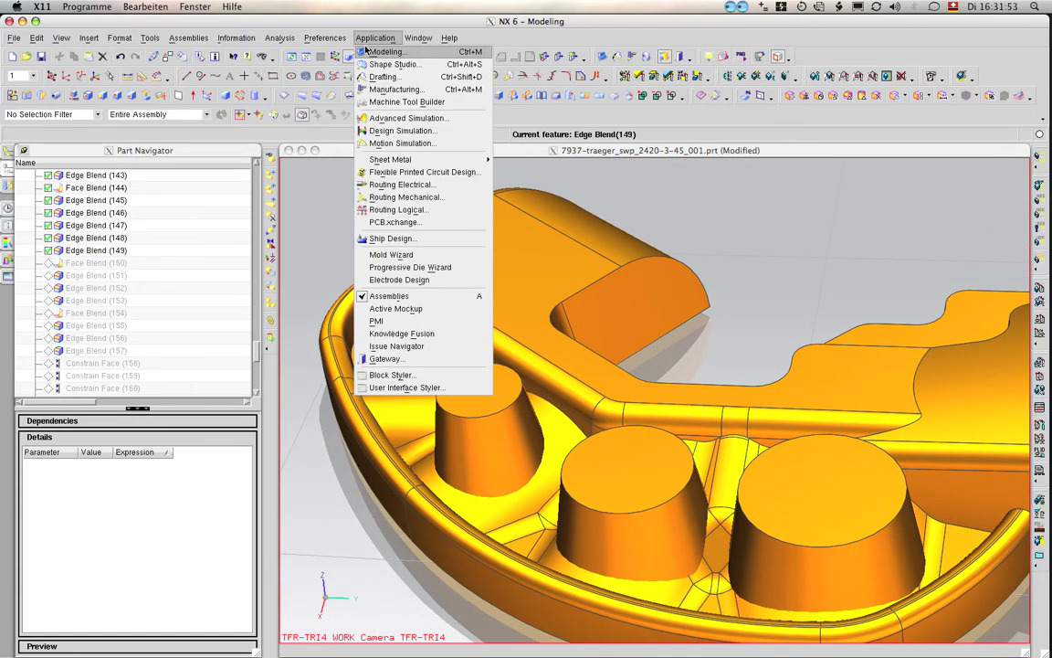
pyautogui.click(297, 137)
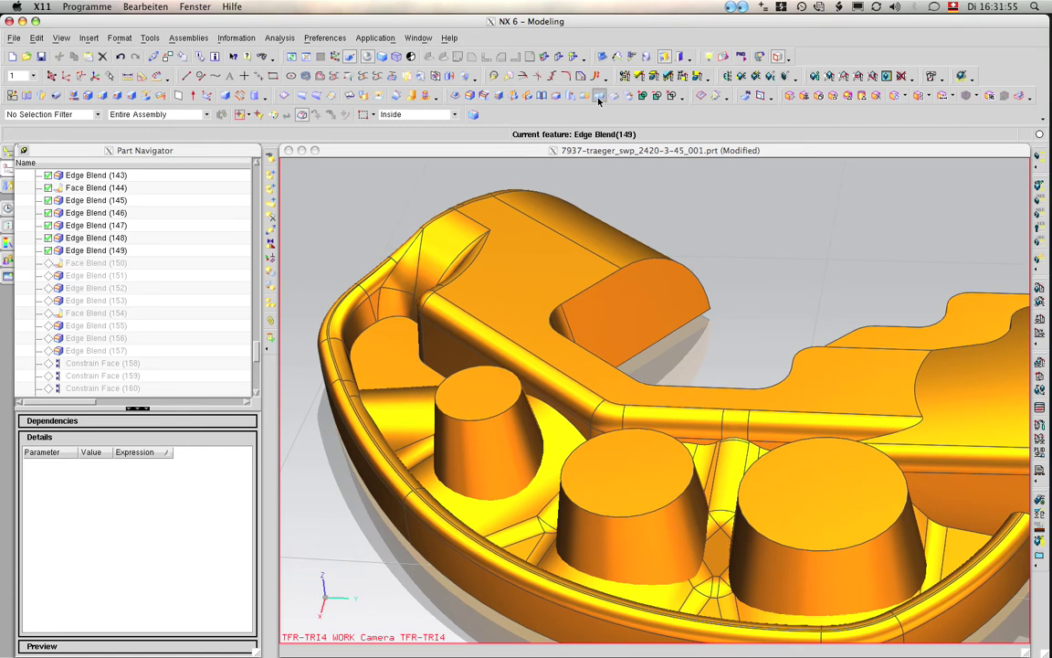
pyautogui.hotkey('ctrl', 'l')
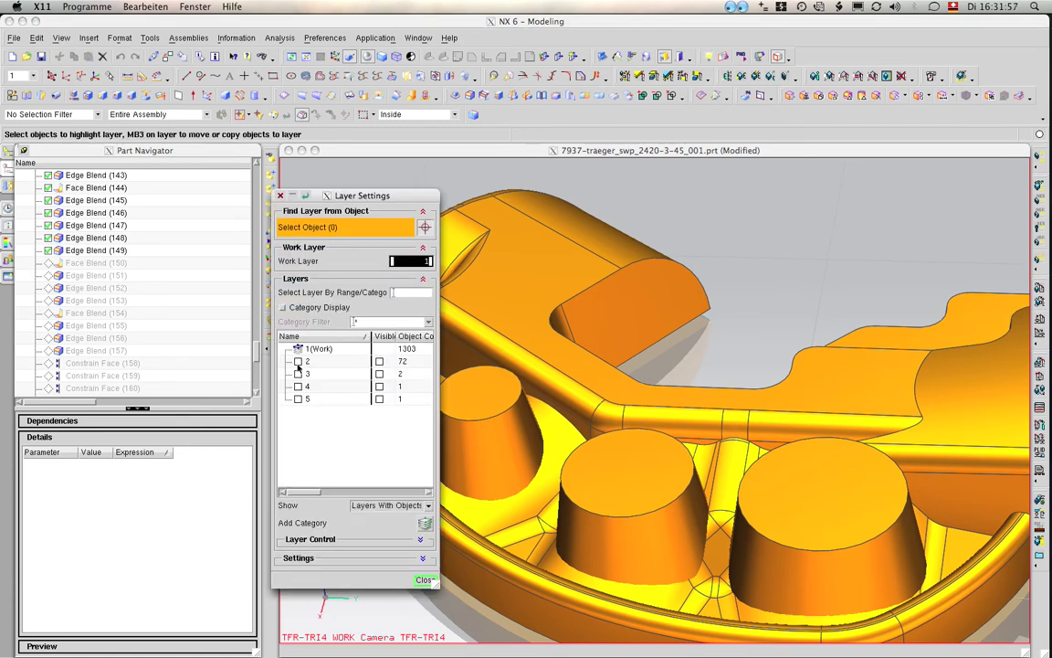
pyautogui.click(299, 364)
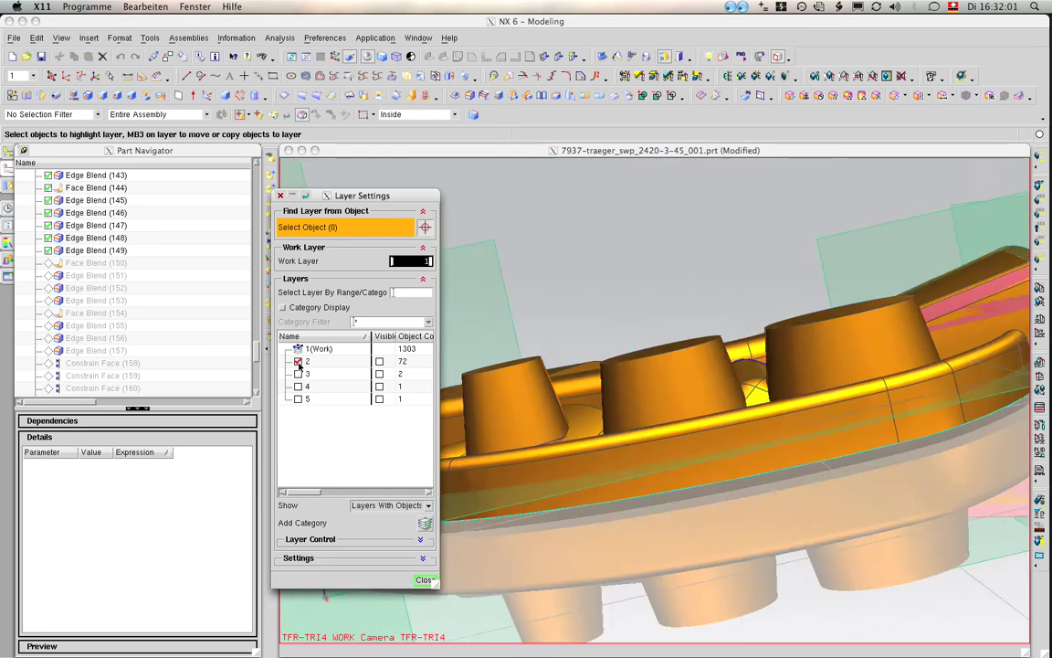
pyautogui.press('Escape')
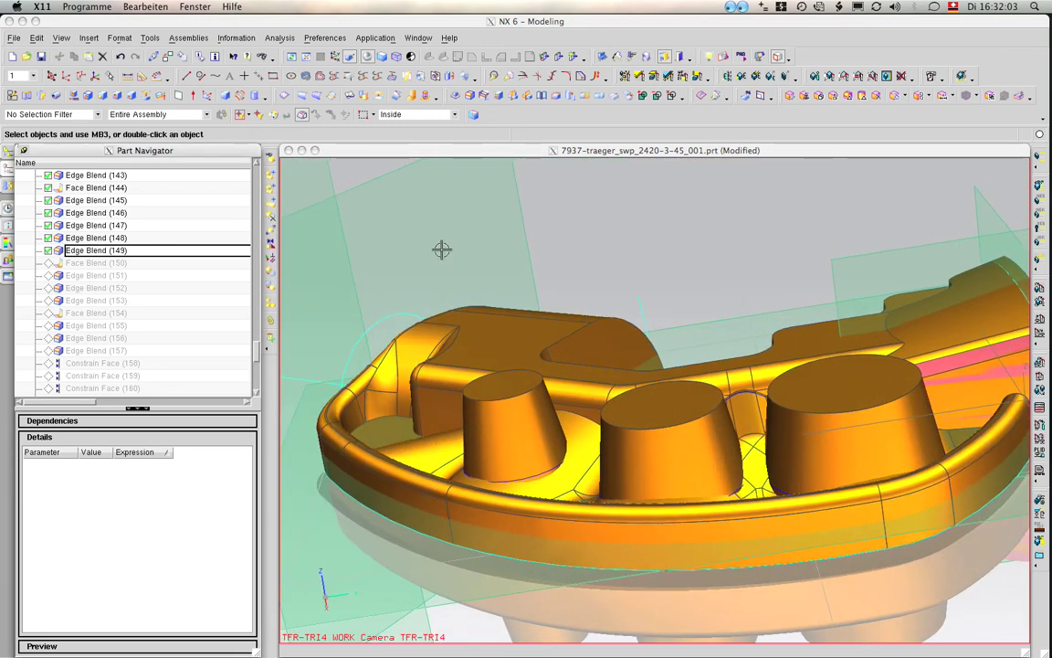
pyautogui.click(502, 97)
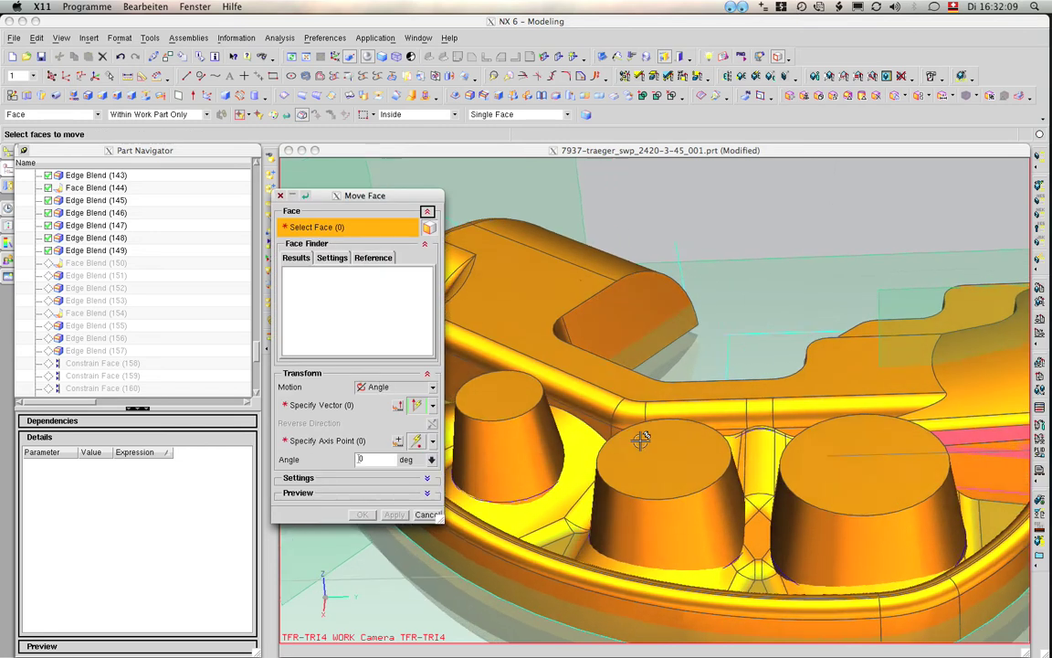
# - Select the pocket wall faces and the corner blend face to be tilted
pyautogui.scroll(5, 638, 439)
pyautogui.click(557, 408)
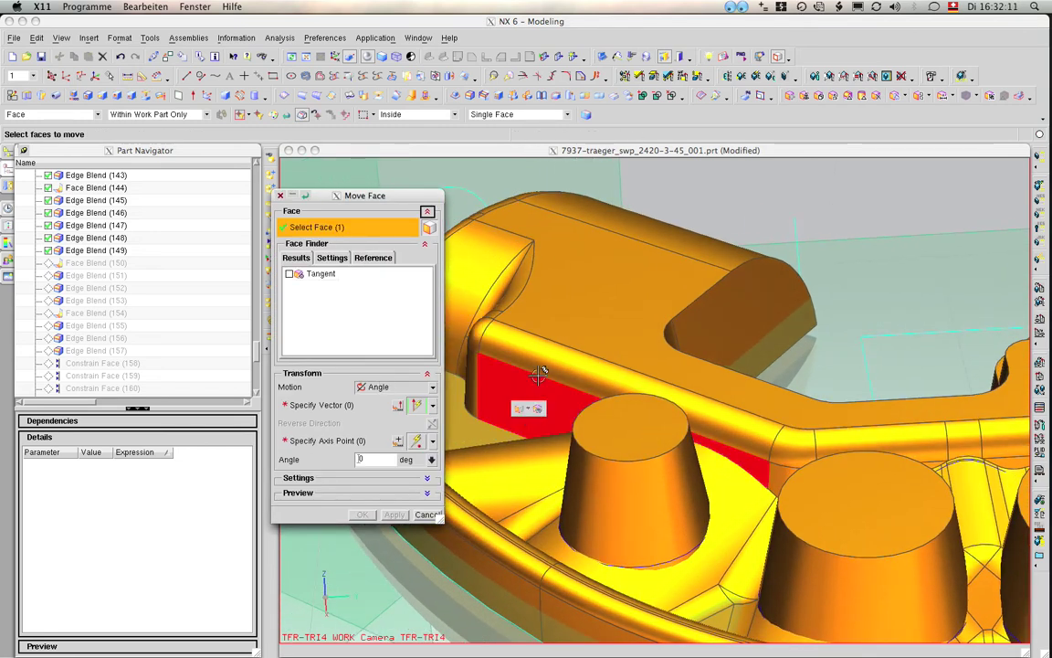
pyautogui.click(537, 373)
pyautogui.moveTo(537, 372)
pyautogui.mouseDown(button='middle')
pyautogui.moveTo(603, 393)
pyautogui.moveTo(528, 466)
pyautogui.mouseUp(button='middle')
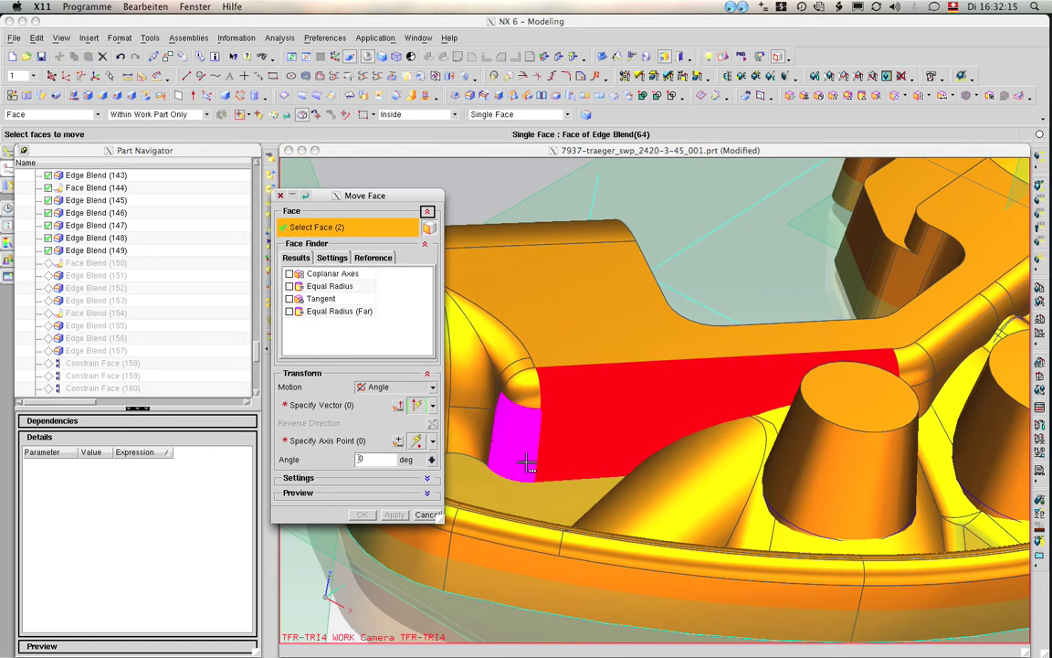
pyautogui.click(528, 464)
pyautogui.click(533, 393)
pyautogui.moveTo(533, 393); pyautogui.dragTo(347, 407, button='middle')
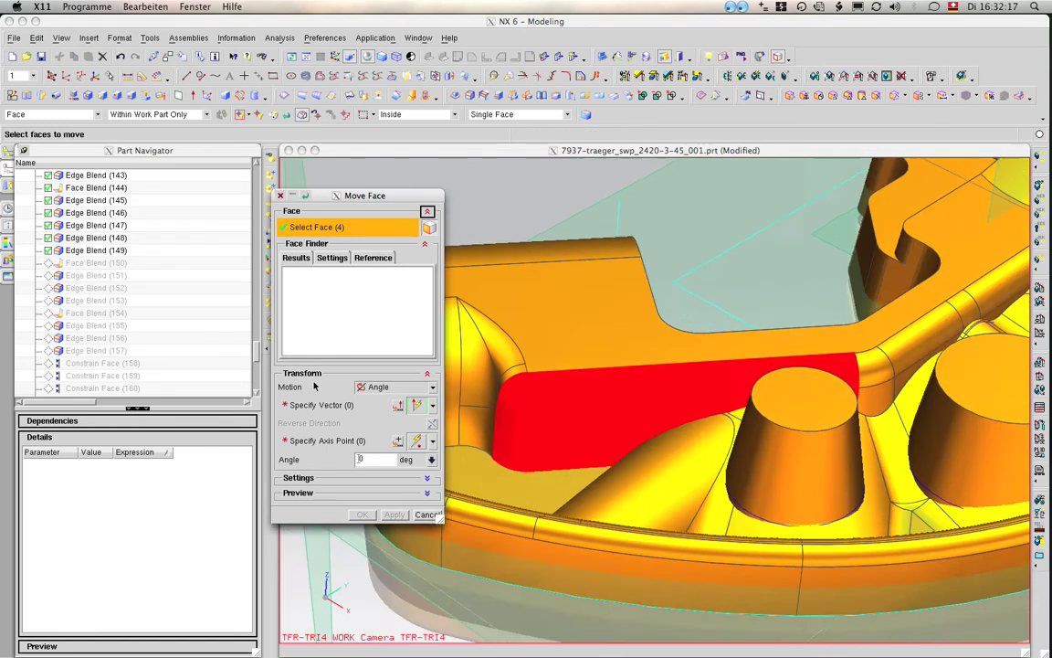
# - Set the angle's rotation vector to ZC and use a sketch-line endpoint as the axis point
pyautogui.click(330, 405)
pyautogui.moveTo(511, 383)
pyautogui.mouseDown(button='middle')
pyautogui.moveTo(784, 364)
pyautogui.moveTo(585, 517)
pyautogui.moveTo(698, 417)
pyautogui.mouseUp(button='middle')
pyautogui.click(767, 370)
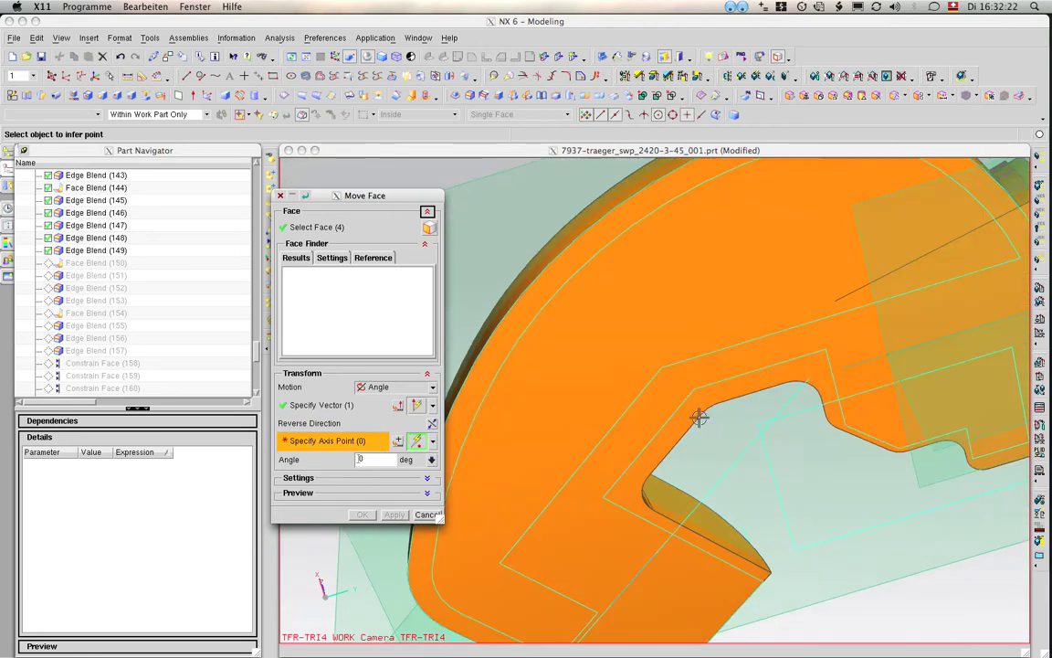
pyautogui.click(663, 369)
pyautogui.click(649, 388)
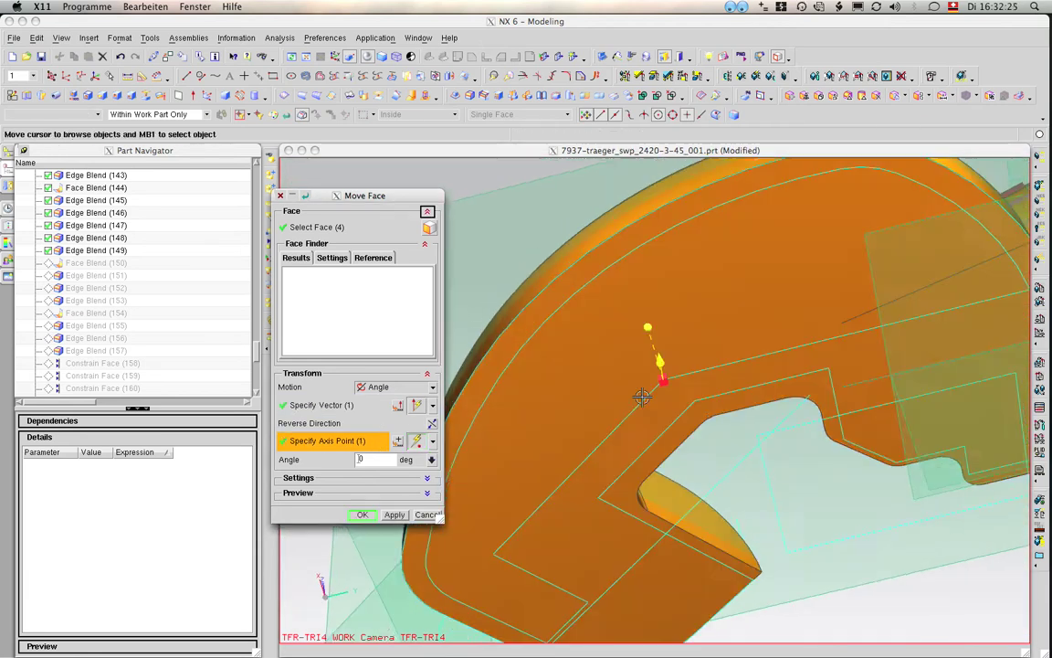
pyautogui.moveTo(638, 394); pyautogui.dragTo(432, 391, button='middle')
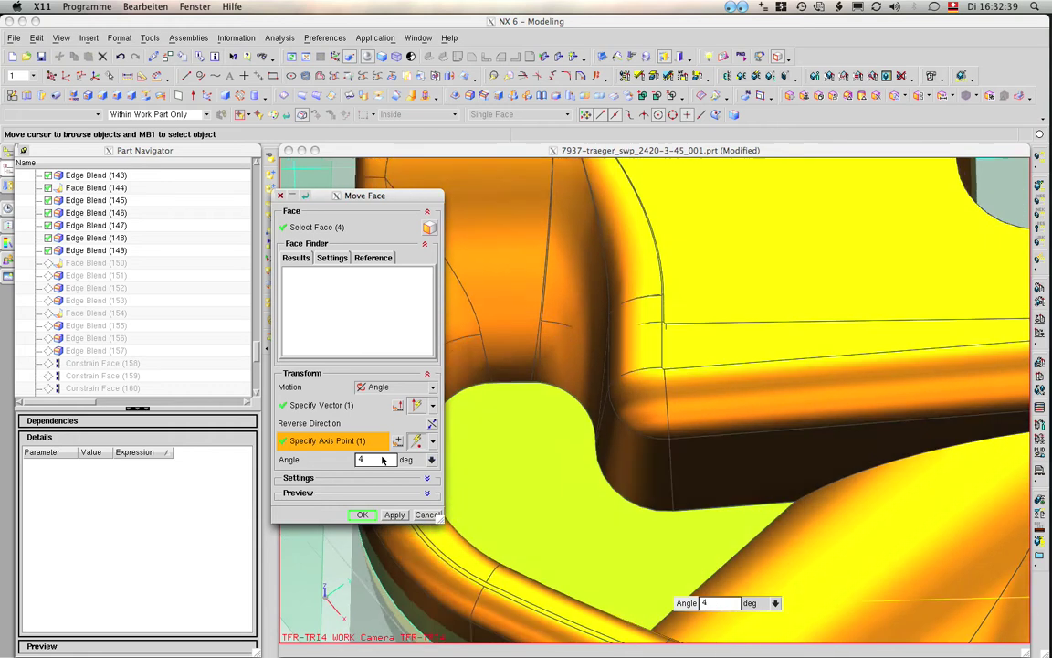
# - Swap the front face and corner blend for the side and end wall faces, then apply the 4° tilt
pyautogui.doubleClick(382, 460)
pyautogui.click(355, 229)
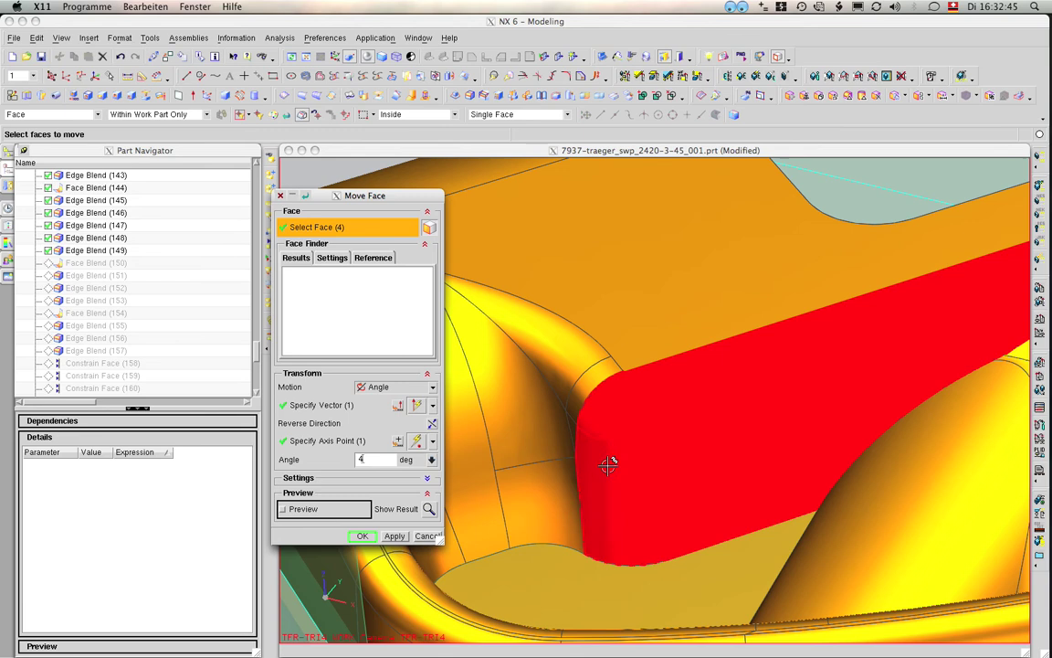
pyautogui.keyDown('shift'); pyautogui.click(593, 439); pyautogui.keyUp('shift')
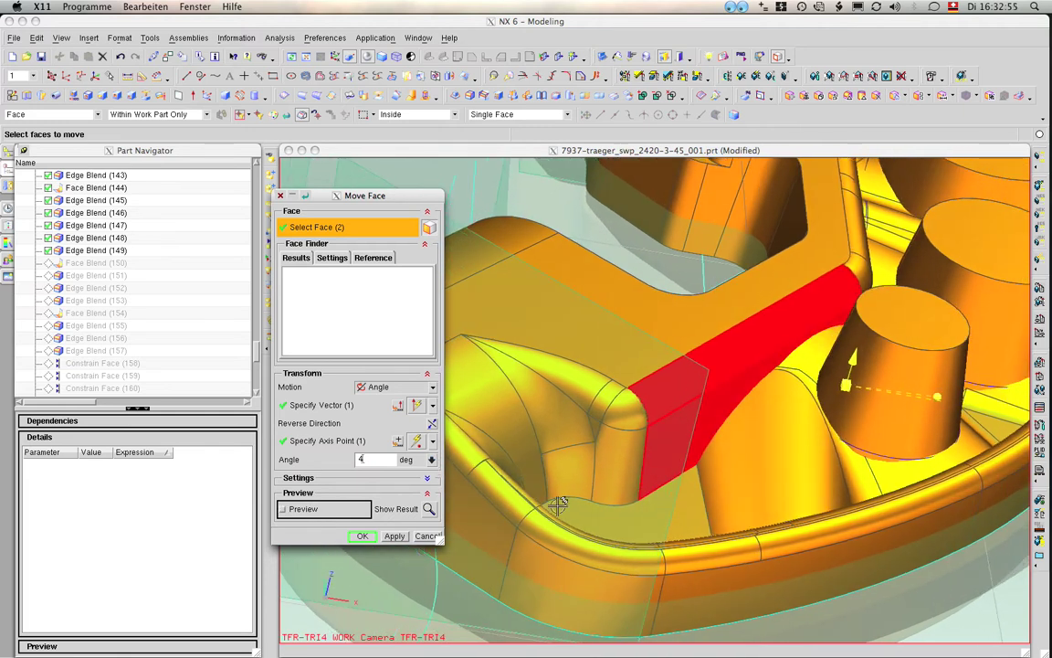
pyautogui.click(634, 482)
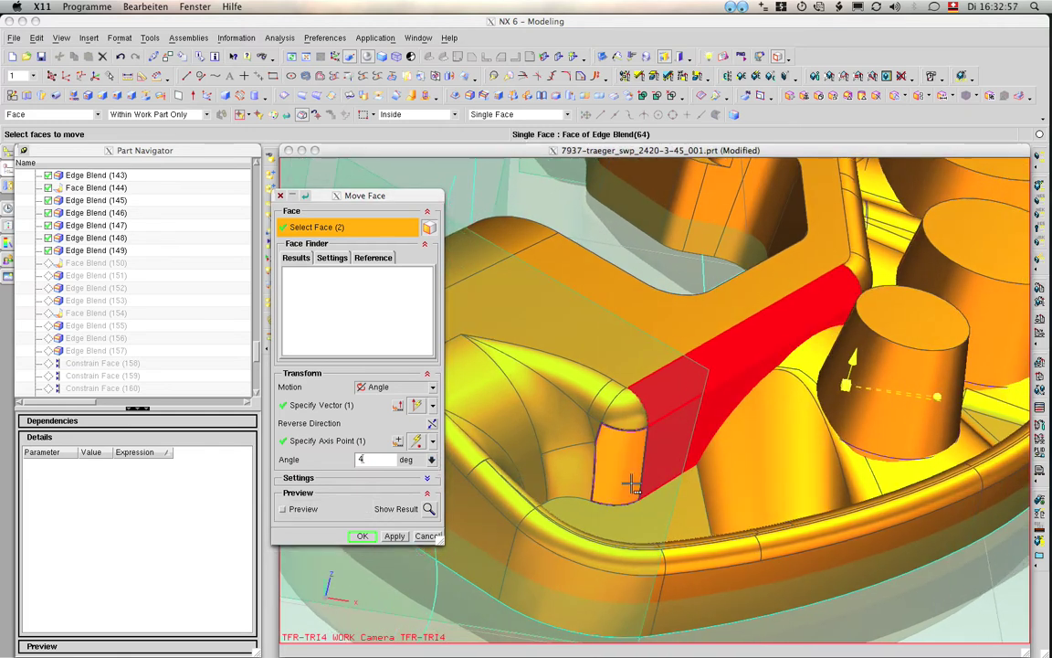
pyautogui.click(620, 417)
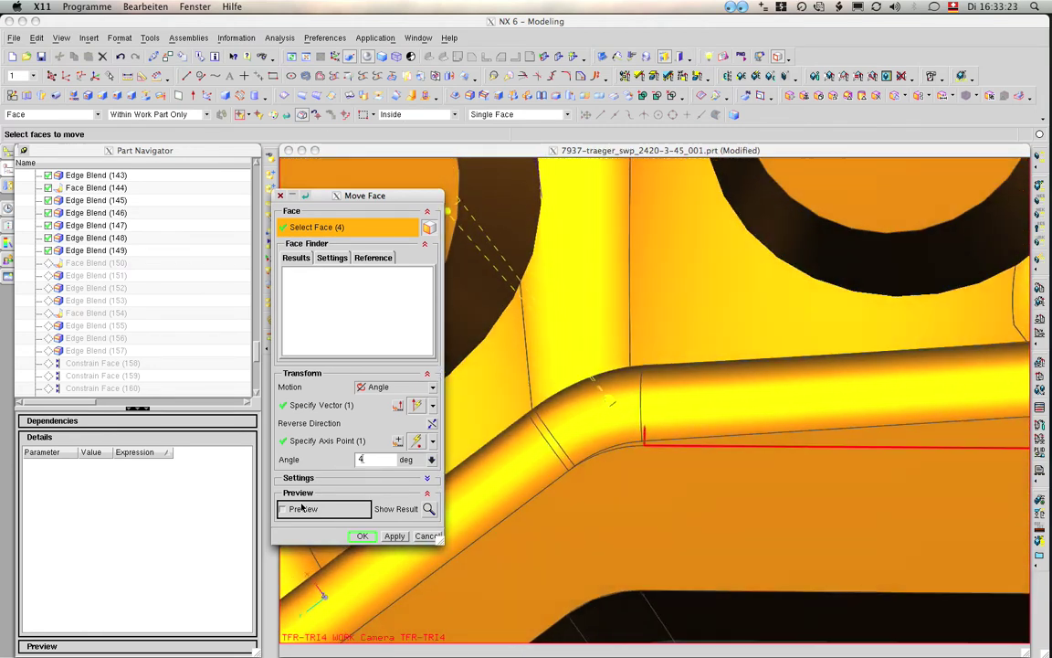
pyautogui.click(393, 536)
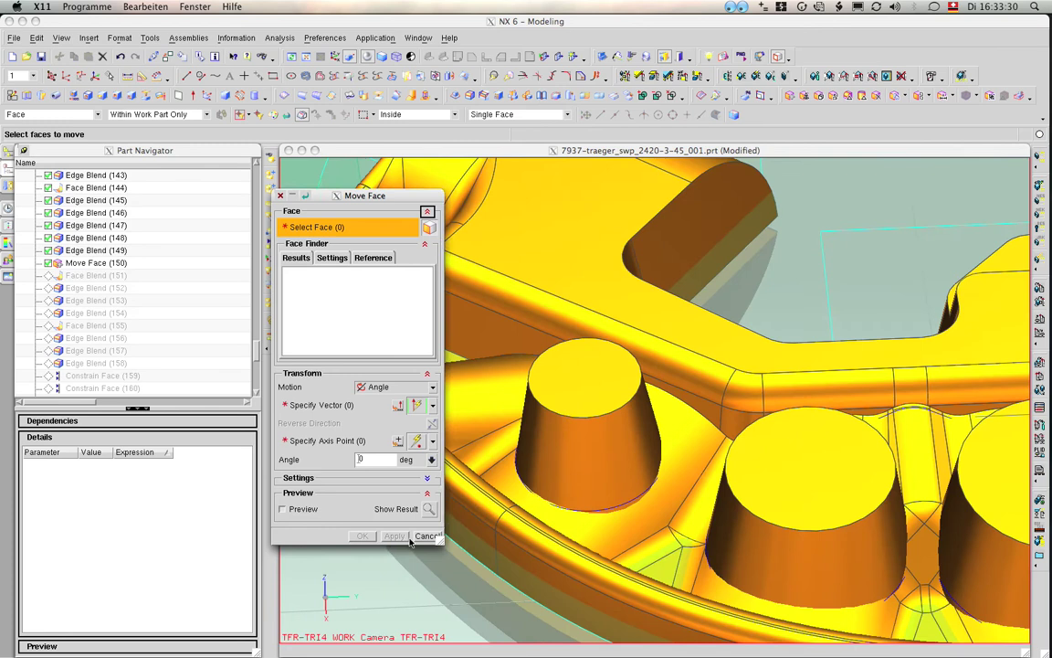
# - Close Move Face and review Edge Blend (149), Move Face (150), Face Blend (144) and Edge Blend (142) in the history
pyautogui.click(416, 537)
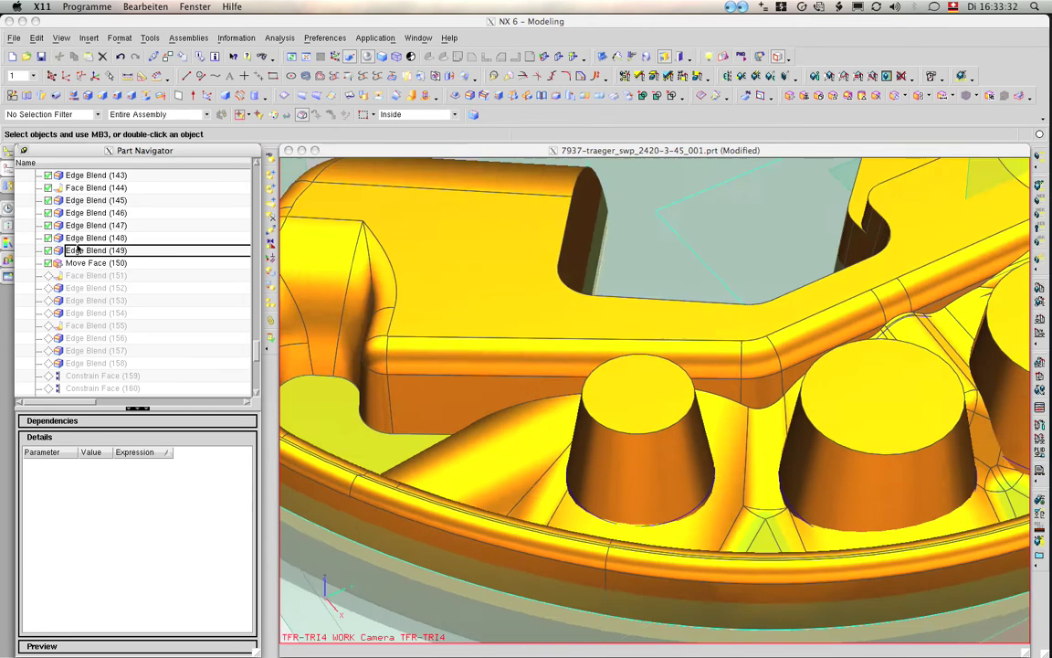
pyautogui.click(80, 251)
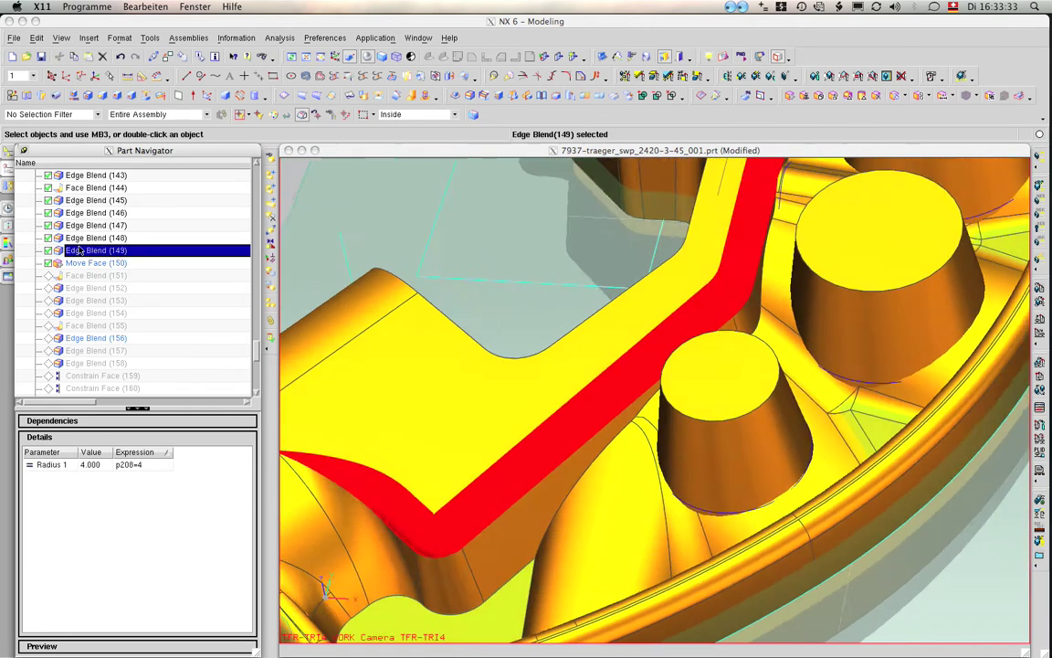
pyautogui.click(77, 262)
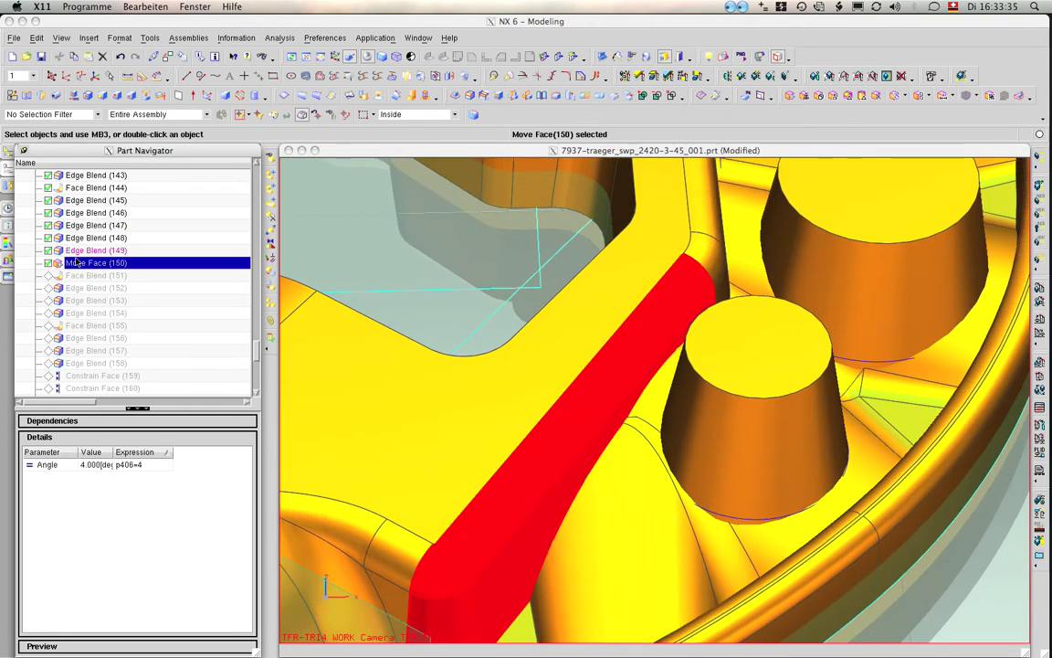
pyautogui.click(84, 188)
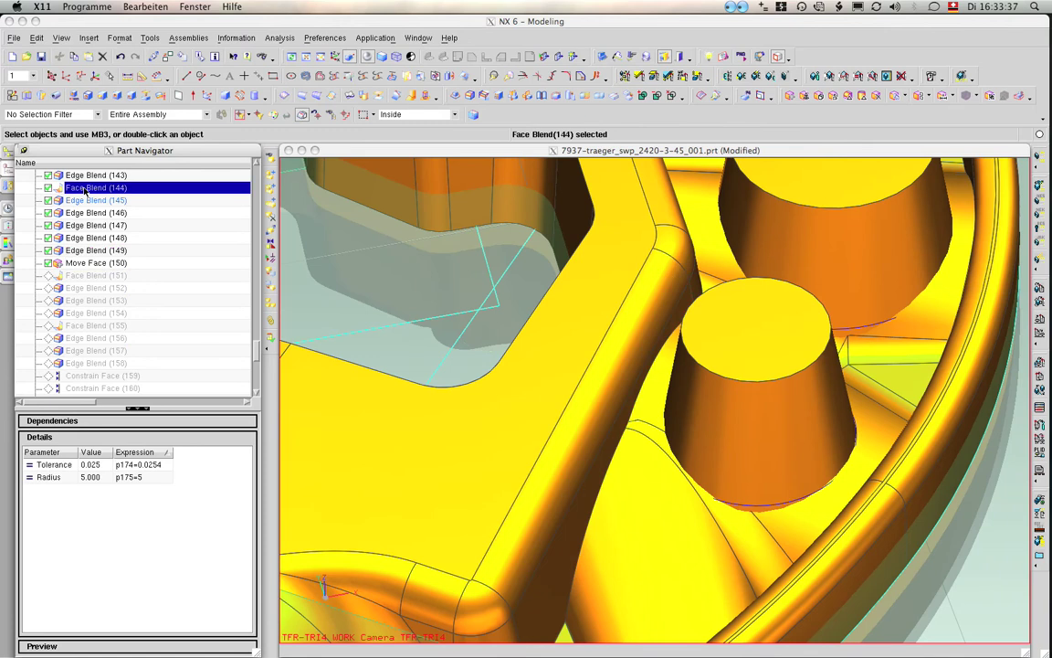
pyautogui.click(742, 539)
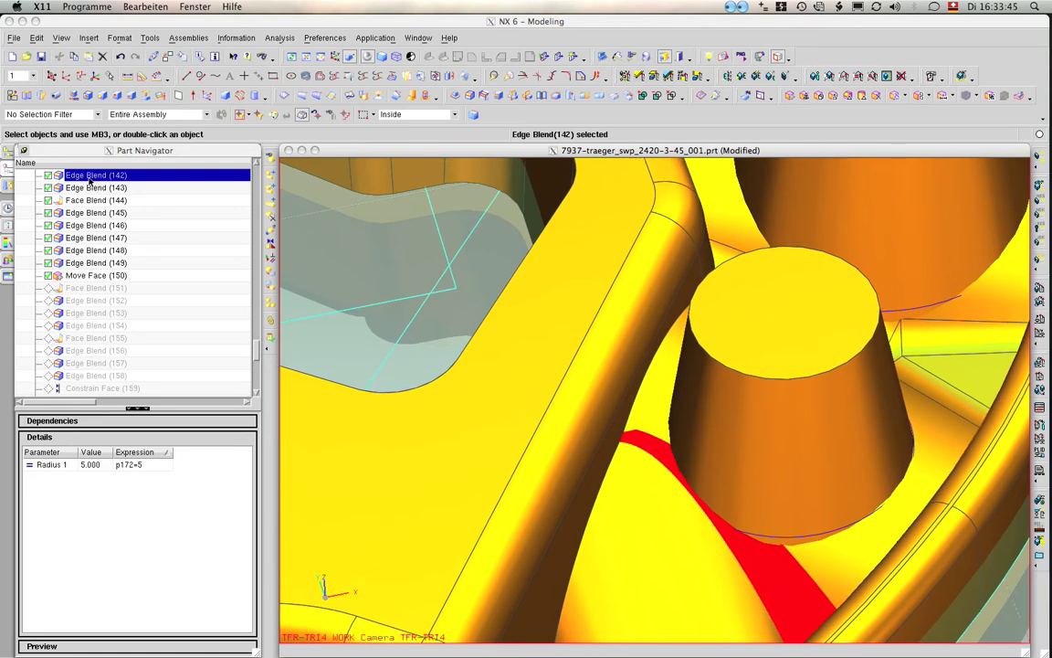
pyautogui.moveTo(103, 295); pyautogui.dragTo(98, 286)
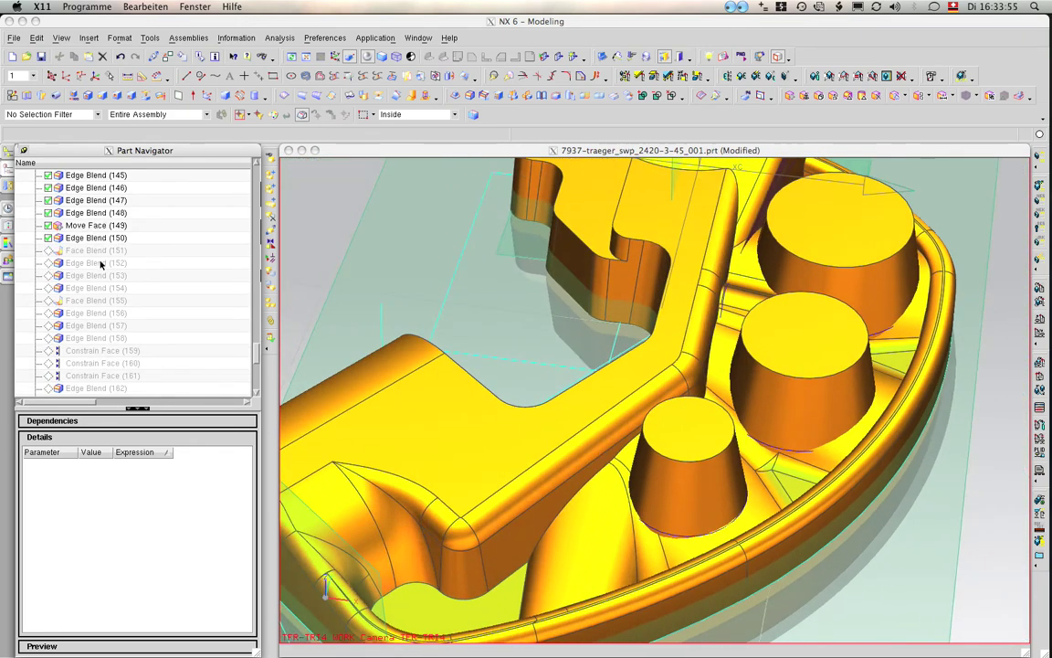
# - Roll forward to Face Blend (151), suppress it, and start an edge blend on the tangent edge chain
pyautogui.rightClick(96, 251)
pyautogui.click(129, 291)
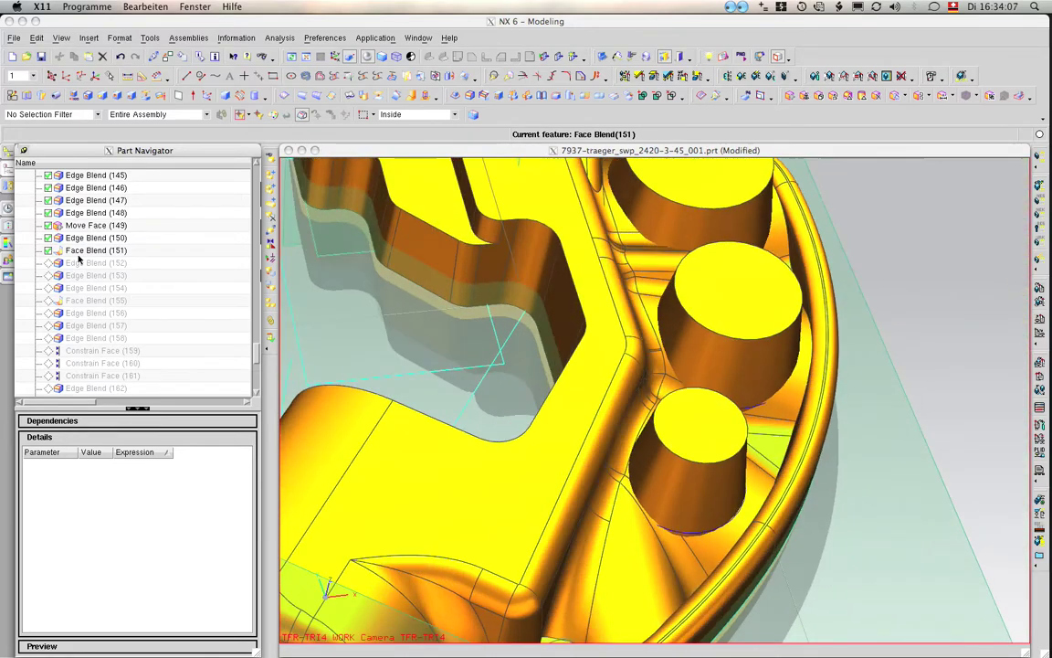
pyautogui.click(82, 250)
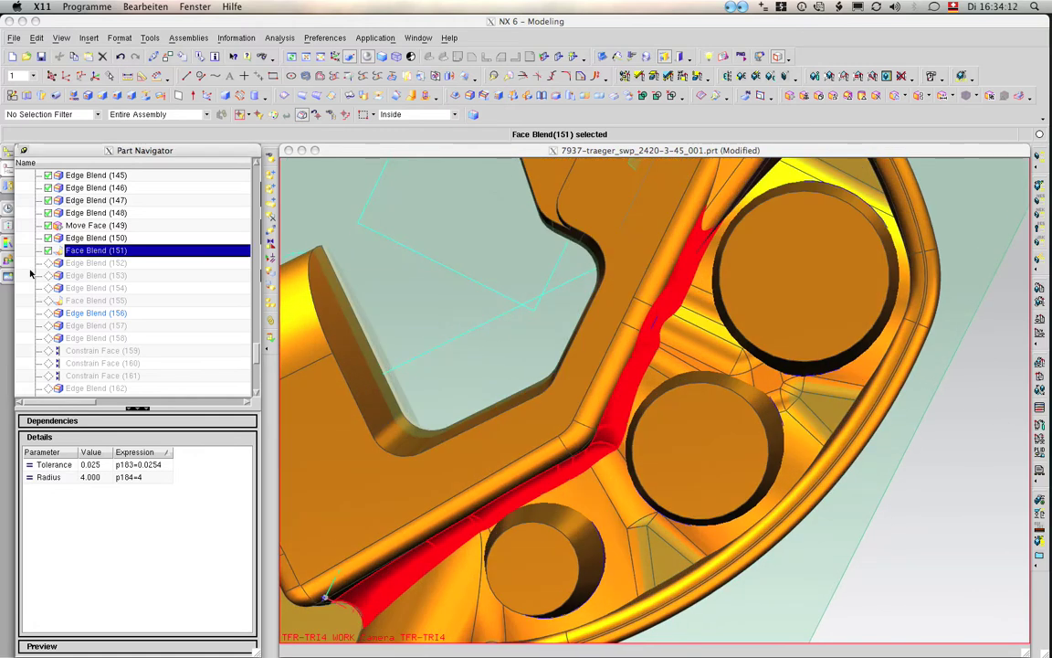
pyautogui.click(47, 250)
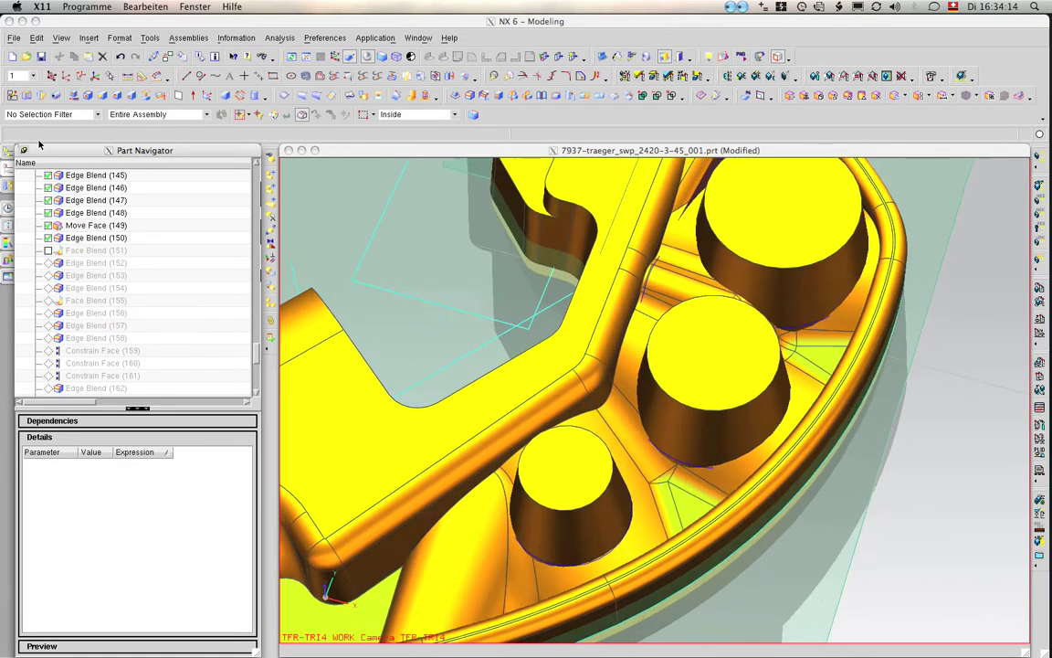
pyautogui.click(423, 95)
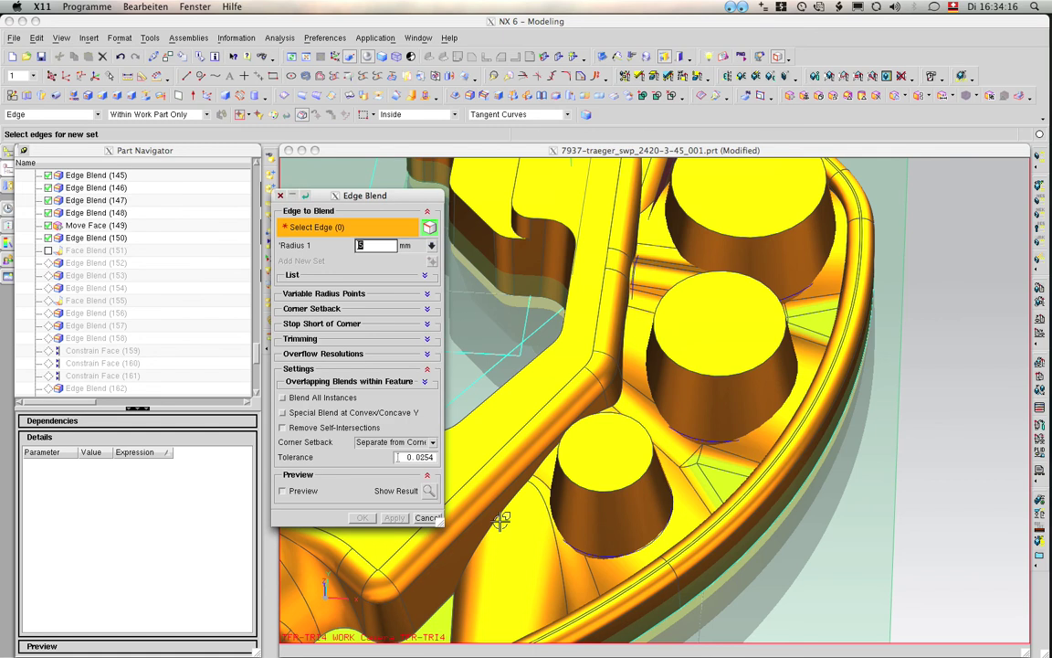
pyautogui.click(499, 519)
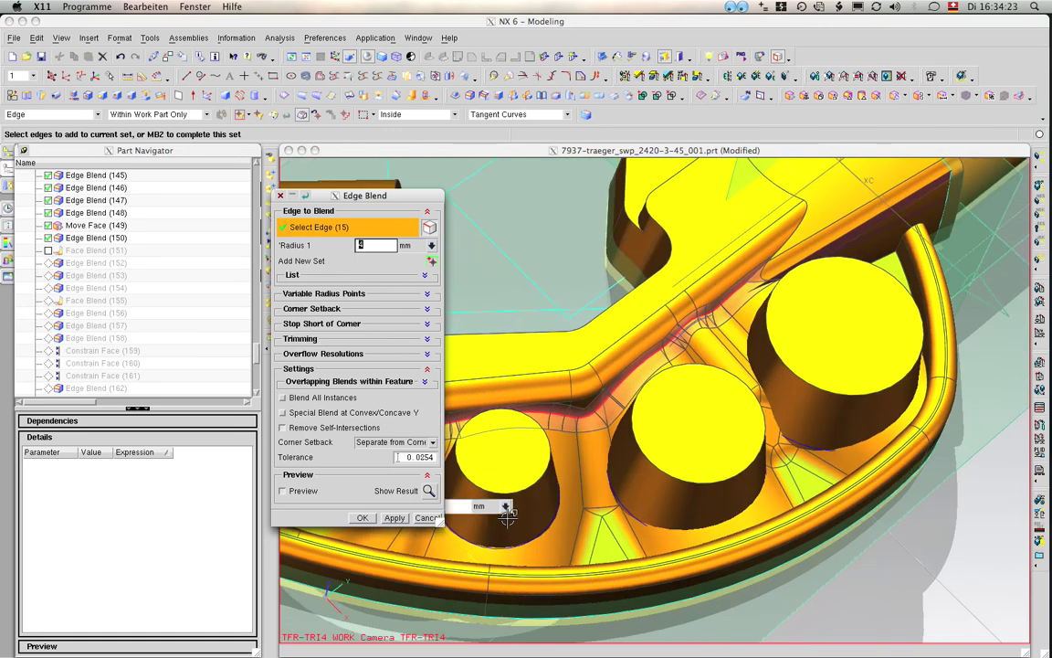
# - Apply a 4 mm round to the 15-edge tangent chain, creating Edge Blend (152)
pyautogui.moveTo(507, 516); pyautogui.dragTo(384, 517, button='middle')
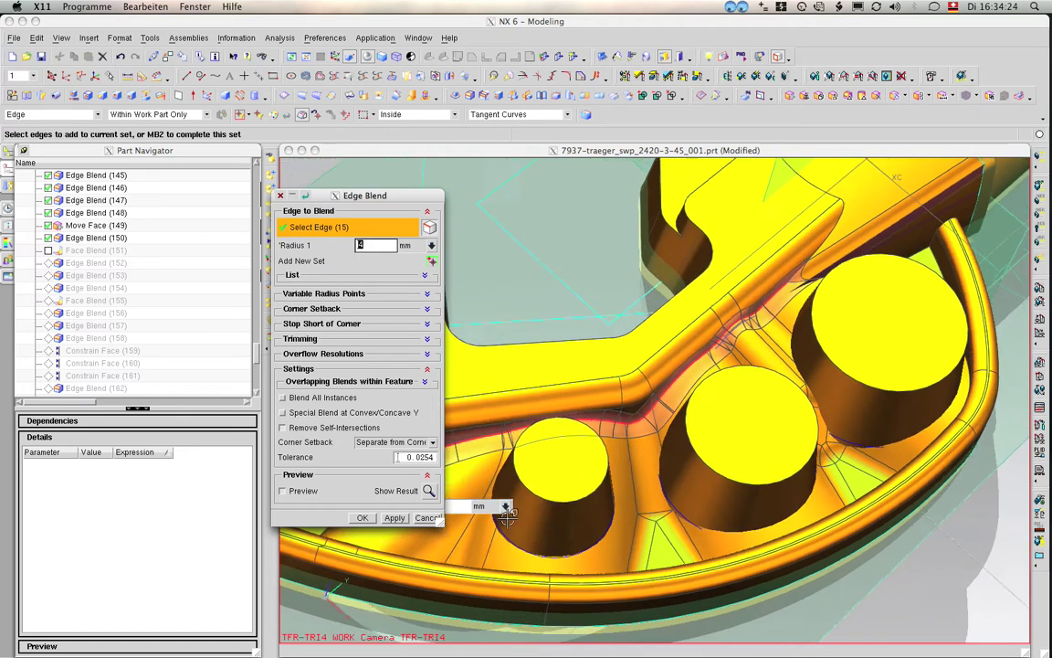
pyautogui.click(384, 517)
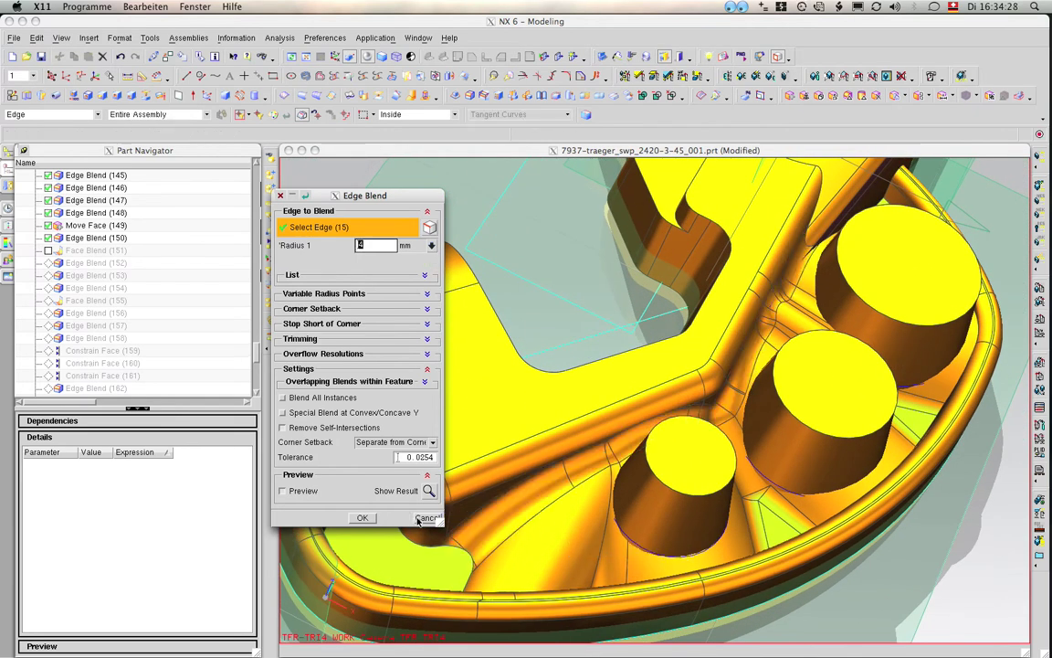
pyautogui.click(430, 518)
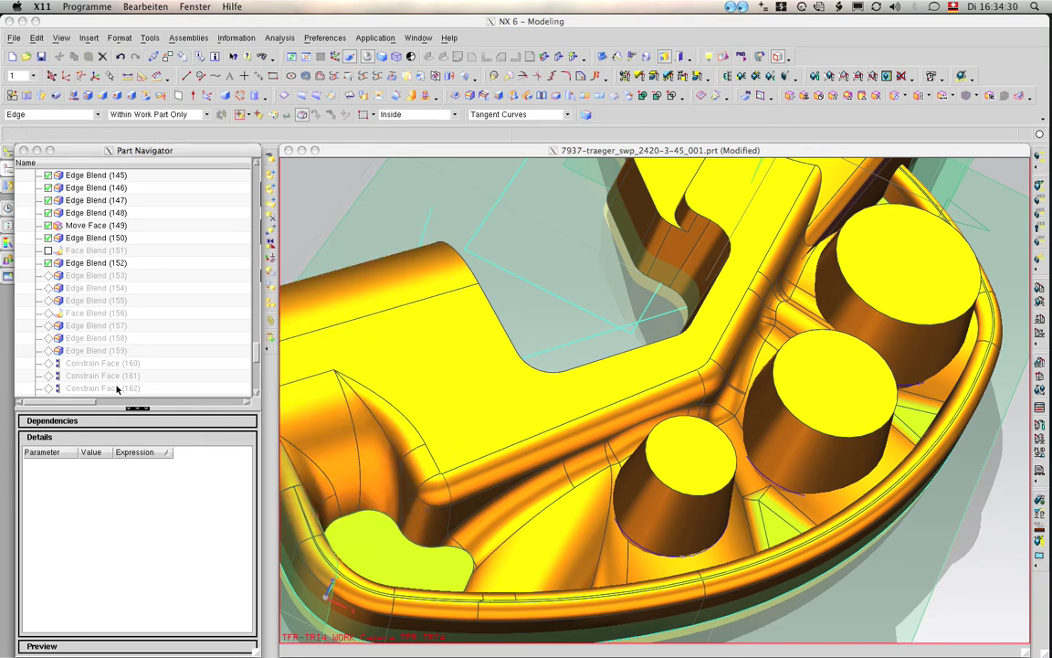
# - Make Edge Blend (159), (163) and (173) current in turn, triggering the Face Blend (172) invalid-index report
pyautogui.press('Home')
pyautogui.scroll(-1, 85, 315)
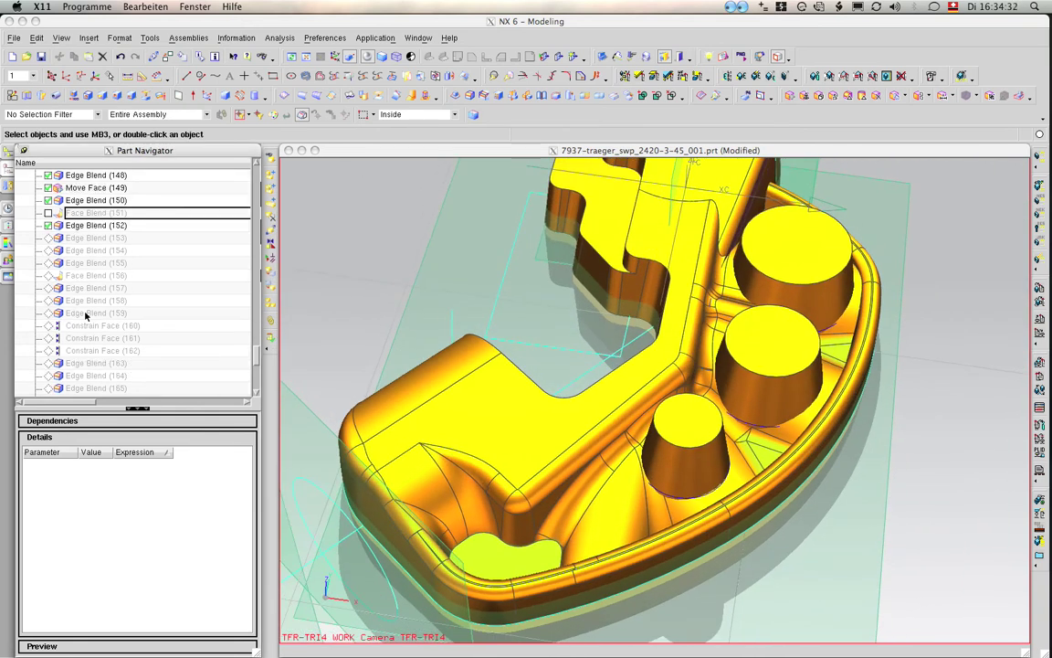
pyautogui.rightClick(80, 313)
pyautogui.click(105, 350)
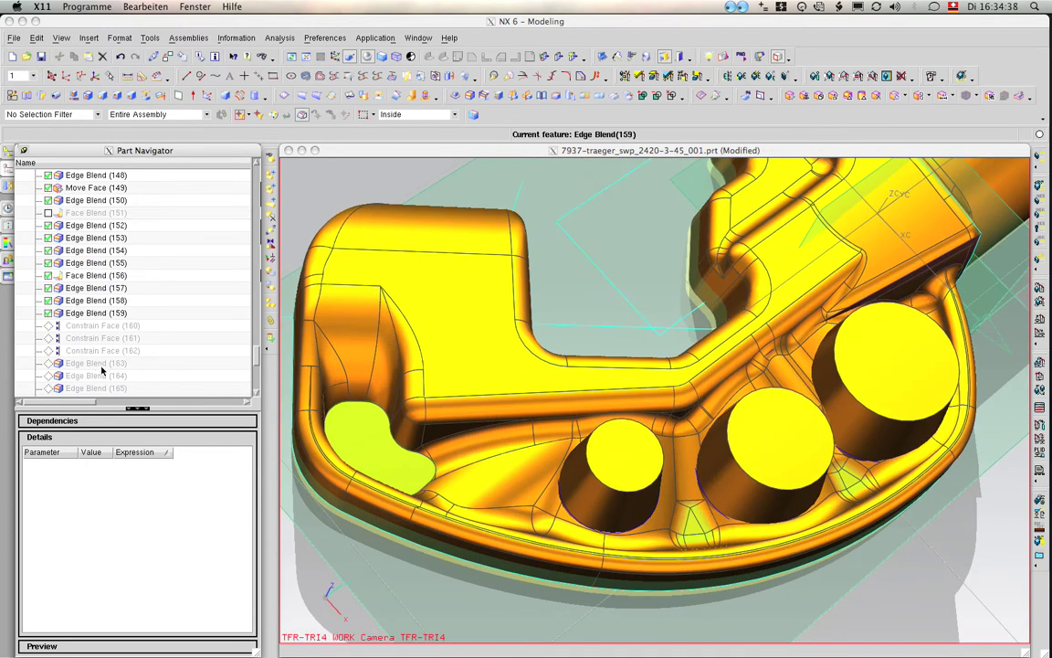
pyautogui.rightClick(103, 364)
pyautogui.click(146, 404)
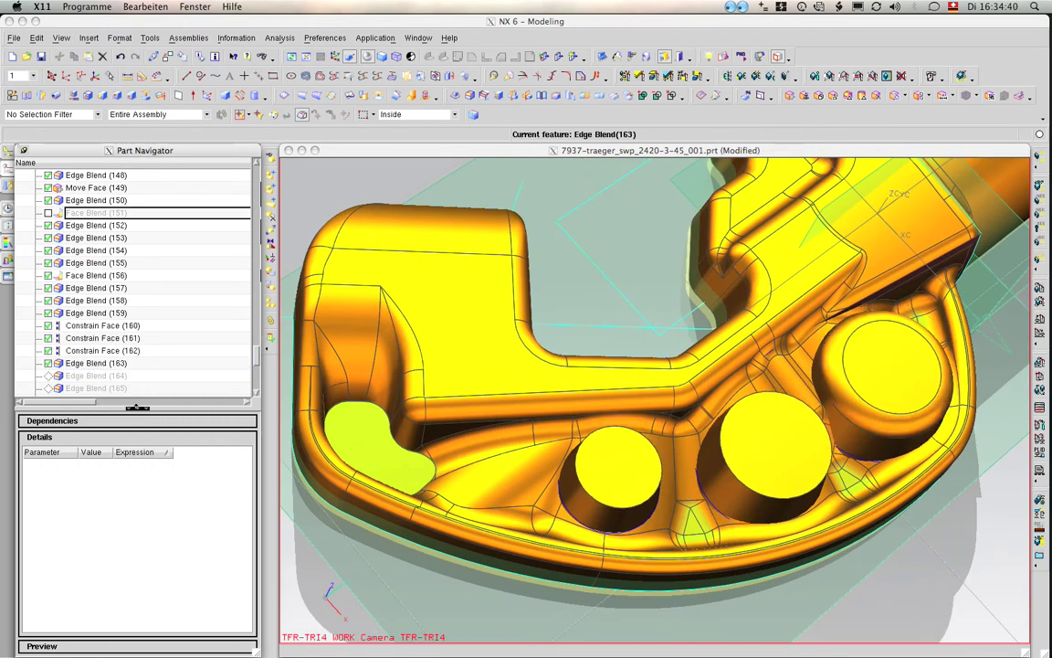
pyautogui.scroll(-2, 125, 379)
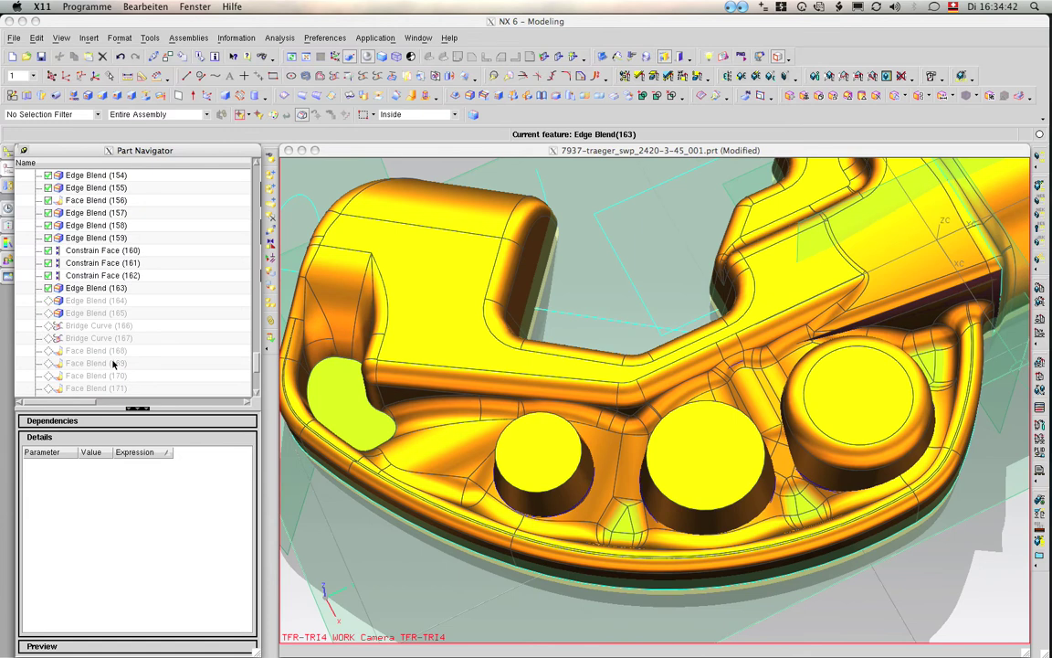
pyautogui.scroll(-2, 107, 373)
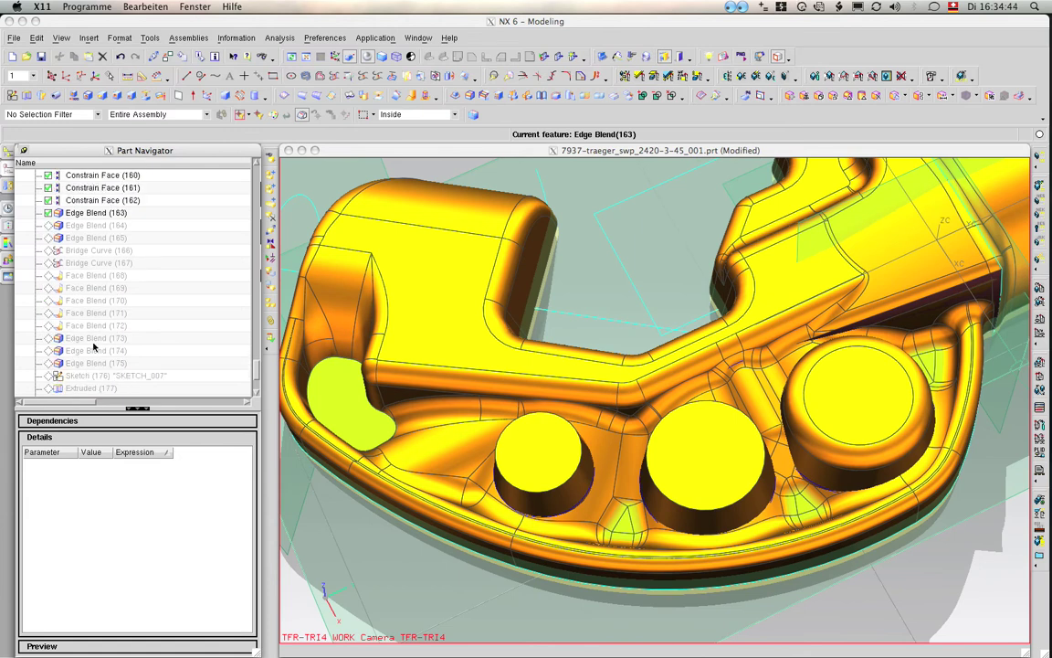
pyautogui.rightClick(91, 342)
pyautogui.click(116, 380)
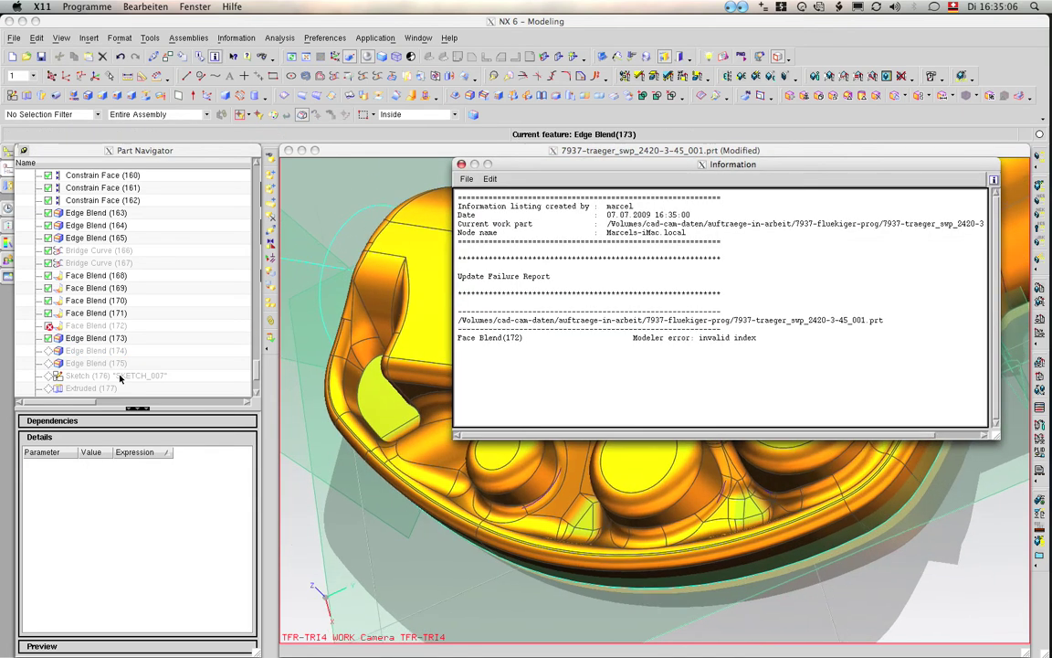
# - Close the failure report, hide layer 2's green reference bodies, and select the failed Face Blend (172)
pyautogui.click(462, 165)
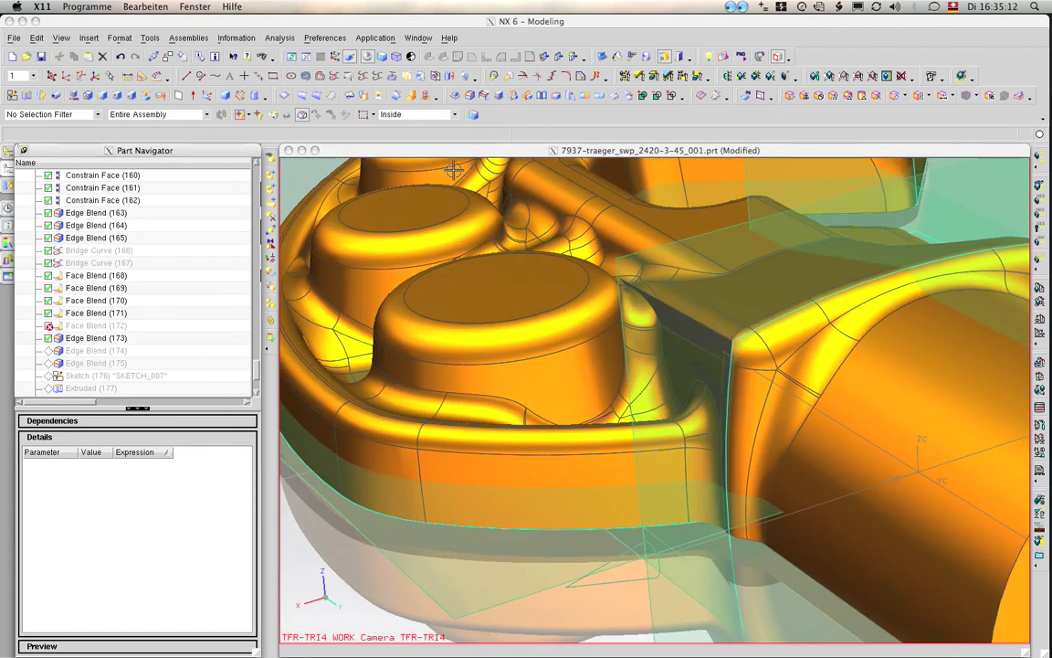
pyautogui.hotkey('ctrl', 'l')
pyautogui.click(299, 361)
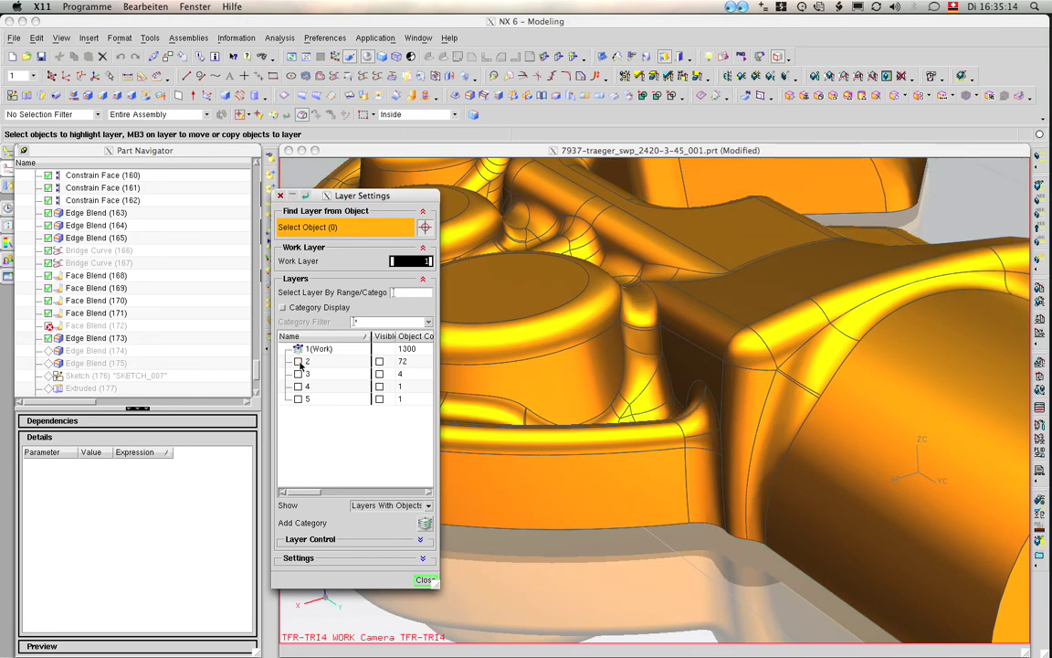
pyautogui.middleClick(301, 363)
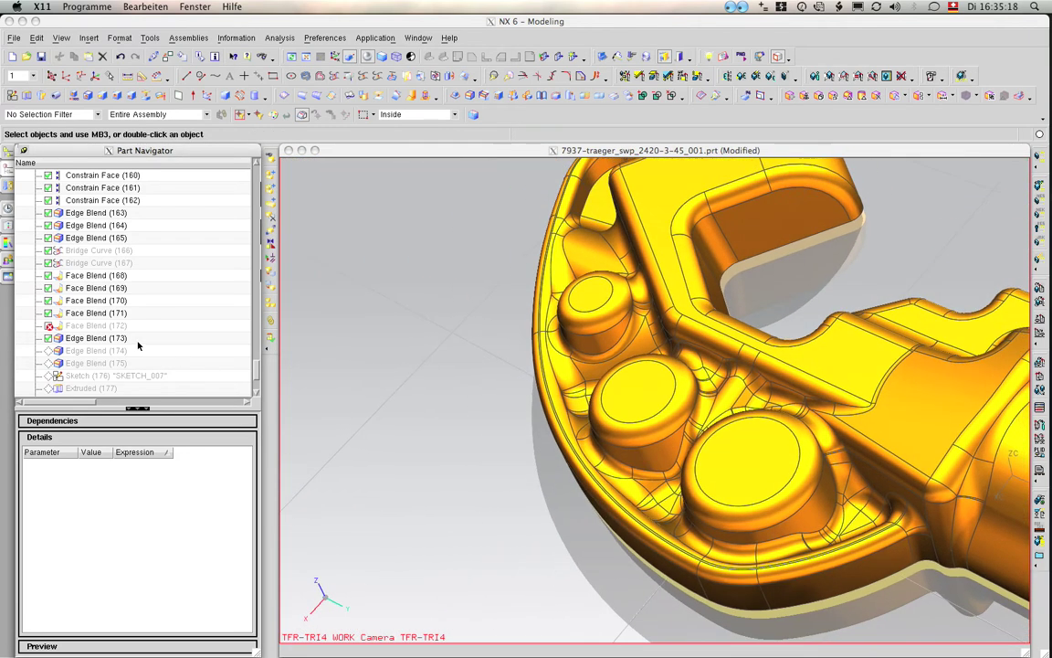
pyautogui.click(60, 325)
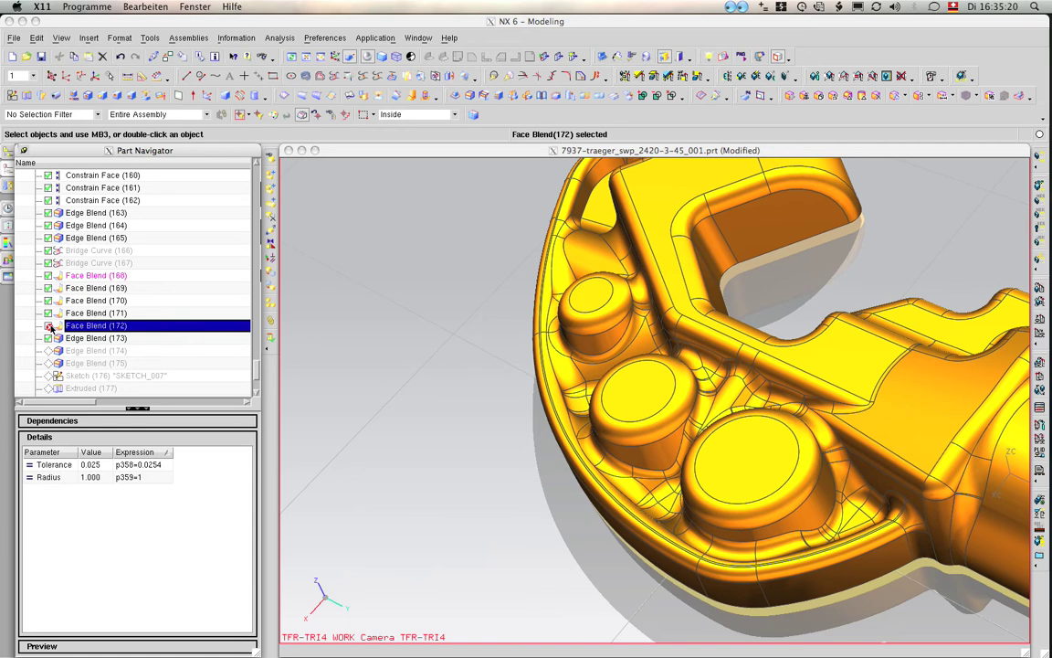
# - Open Face Blend (172) with Edit with Rollback to check its face chains and 1 mm radius, then cancel
pyautogui.rightClick(62, 325)
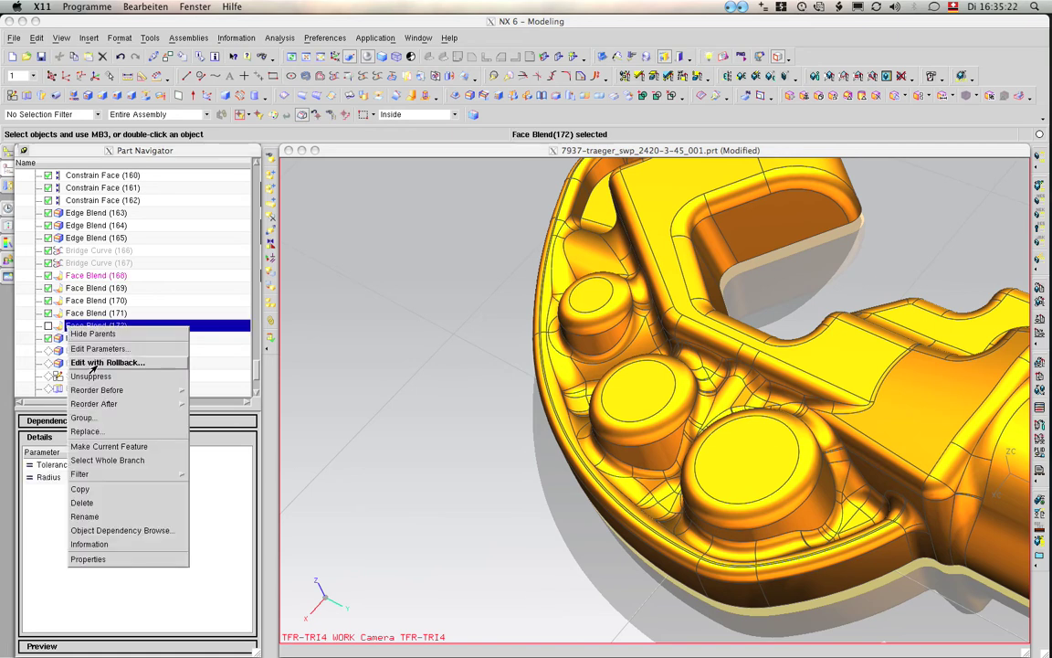
pyautogui.click(95, 363)
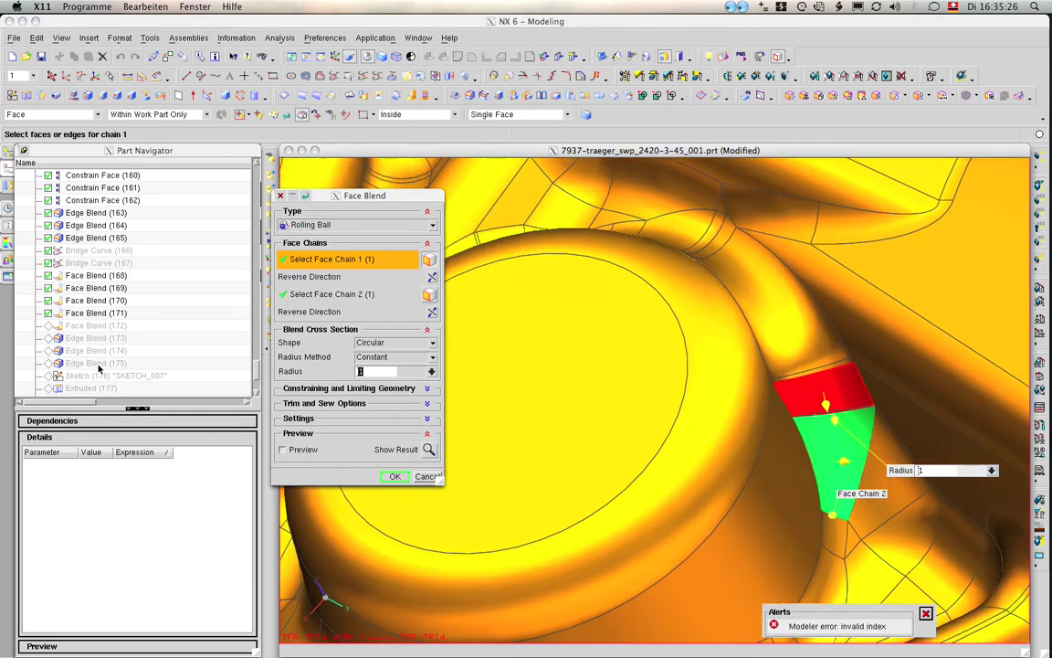
pyautogui.press('Escape')
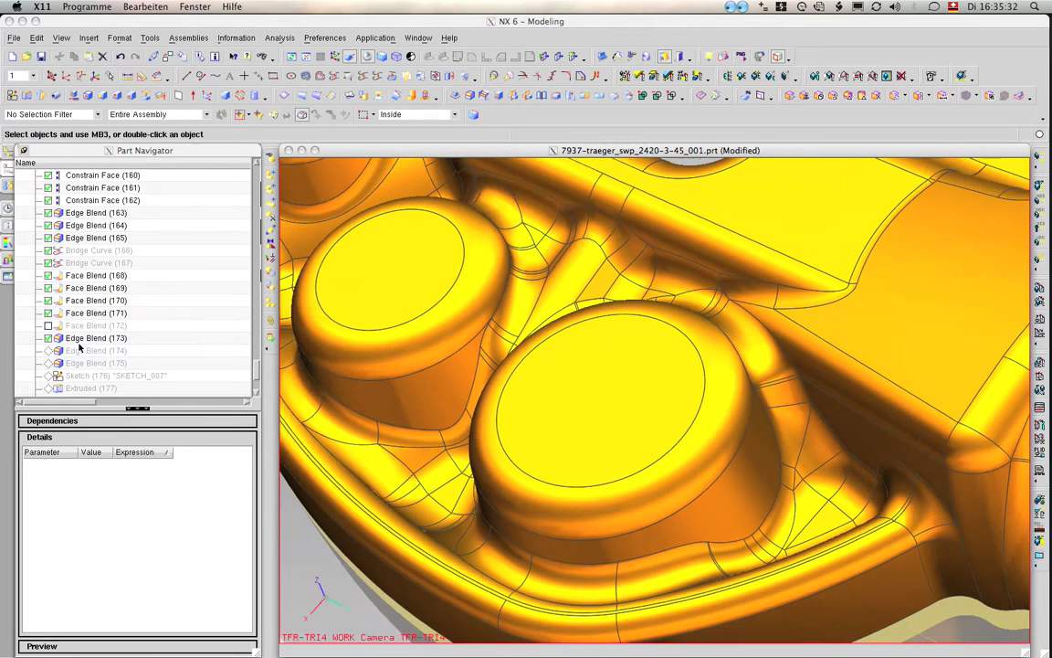
# - Roll the feature history forward through SKETCH_007 and Extracted Curve (180)
pyautogui.scroll(-2, 79, 338)
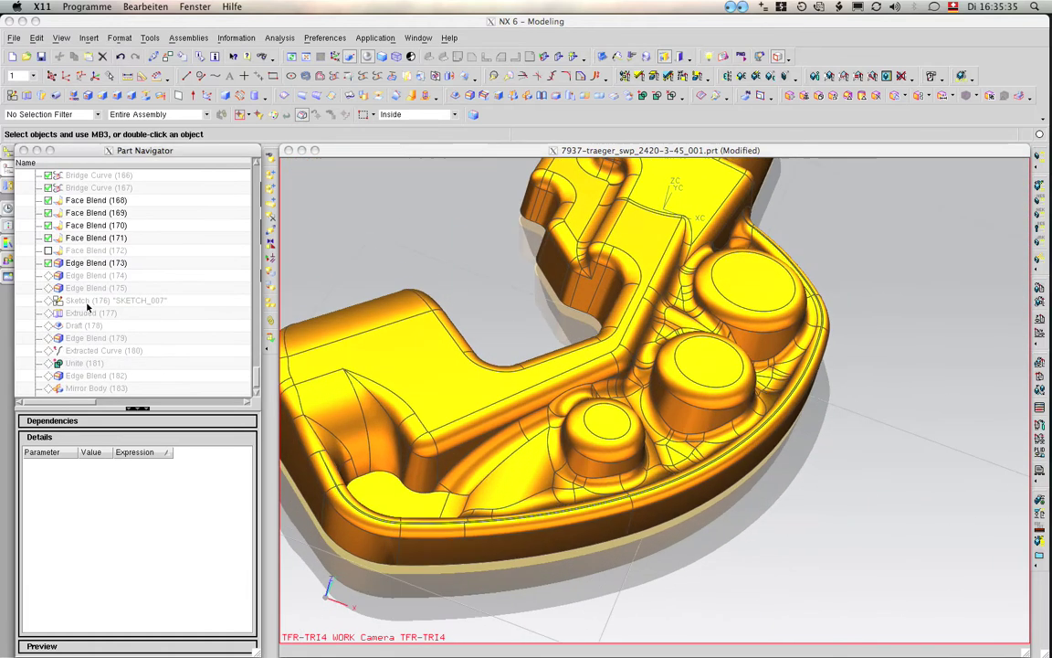
pyautogui.rightClick(89, 303)
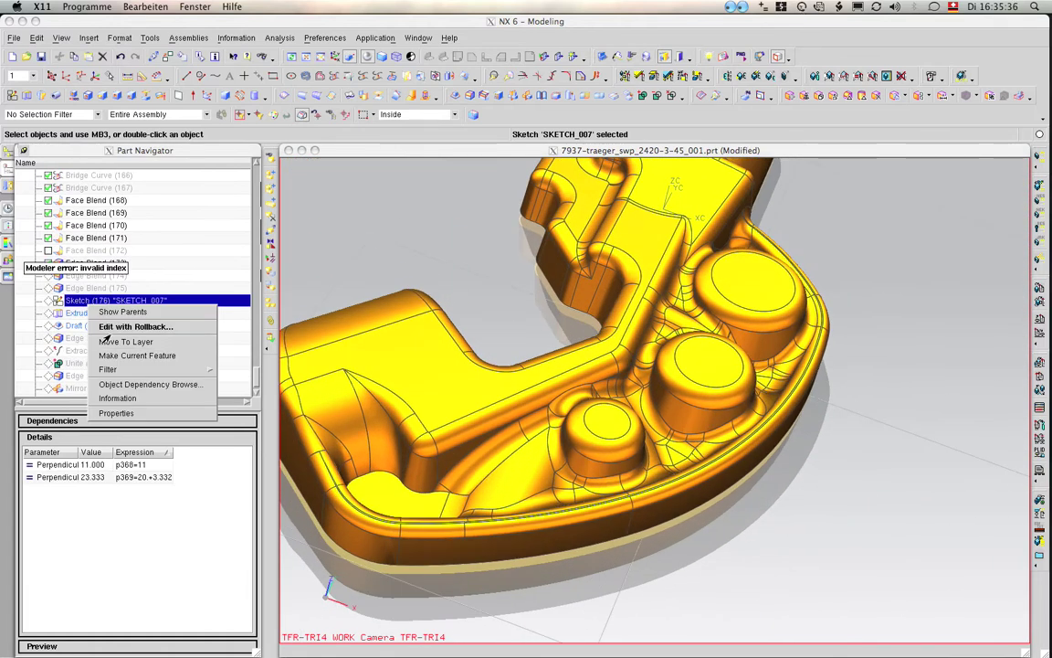
pyautogui.click(115, 354)
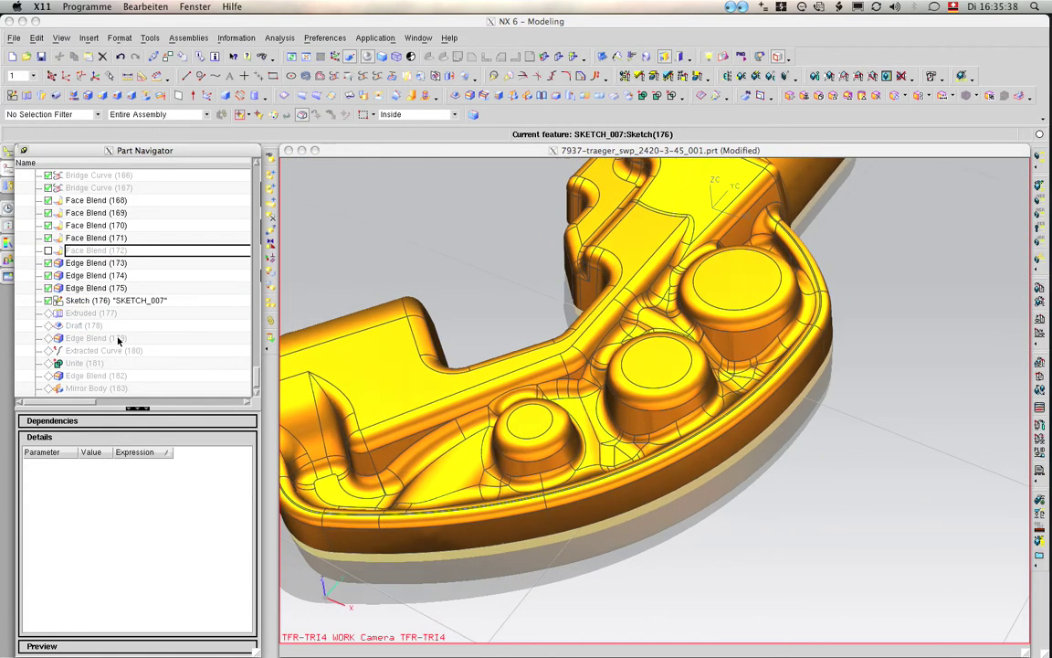
pyautogui.click(113, 302)
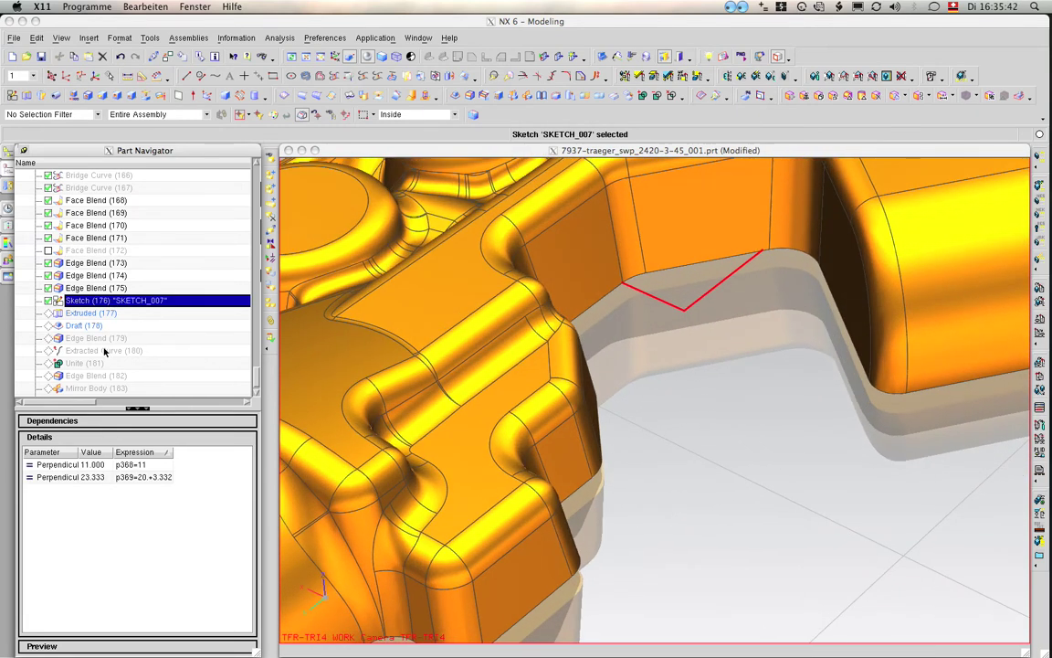
pyautogui.rightClick(94, 364)
pyautogui.click(78, 351)
pyautogui.rightClick(79, 350)
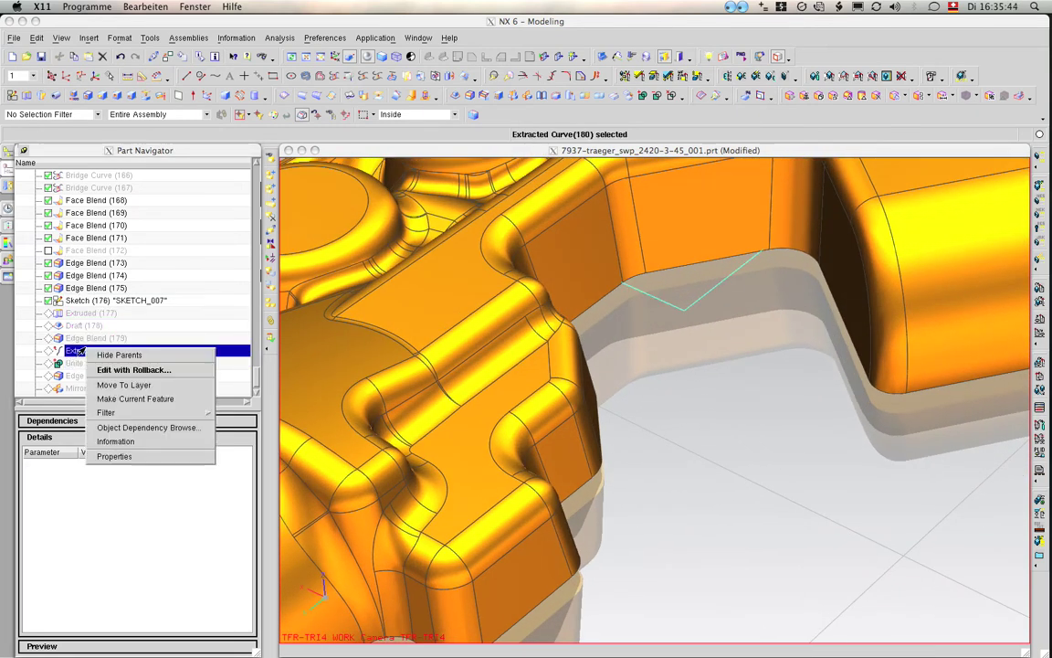
pyautogui.click(122, 399)
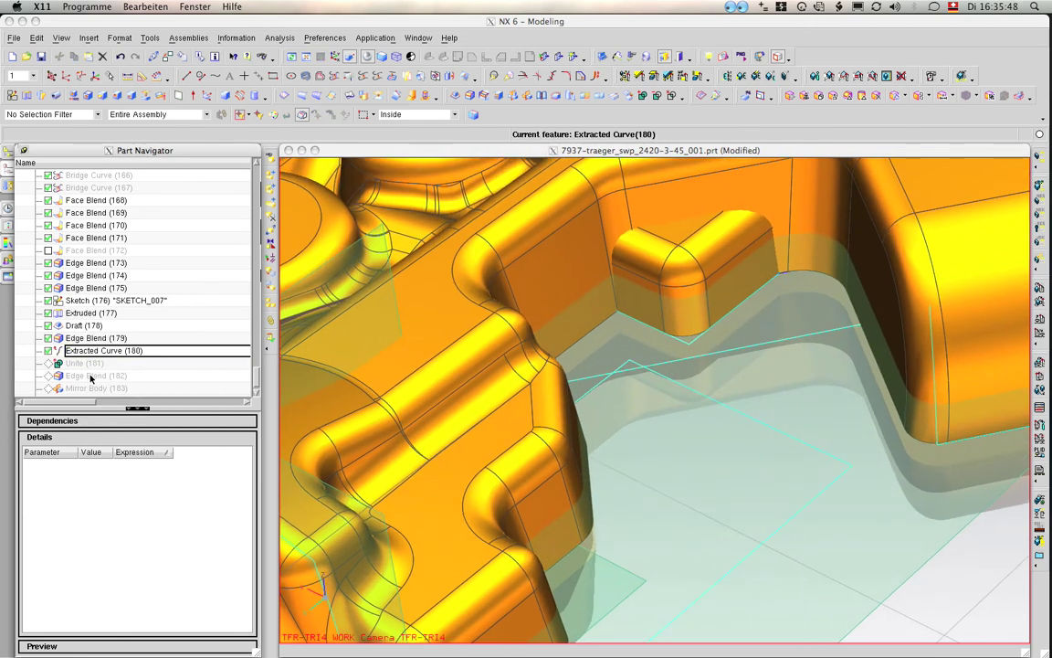
# - Make Unite (181), then Edge Blend (182), then Unite (184) the current feature
pyautogui.rightClick(82, 364)
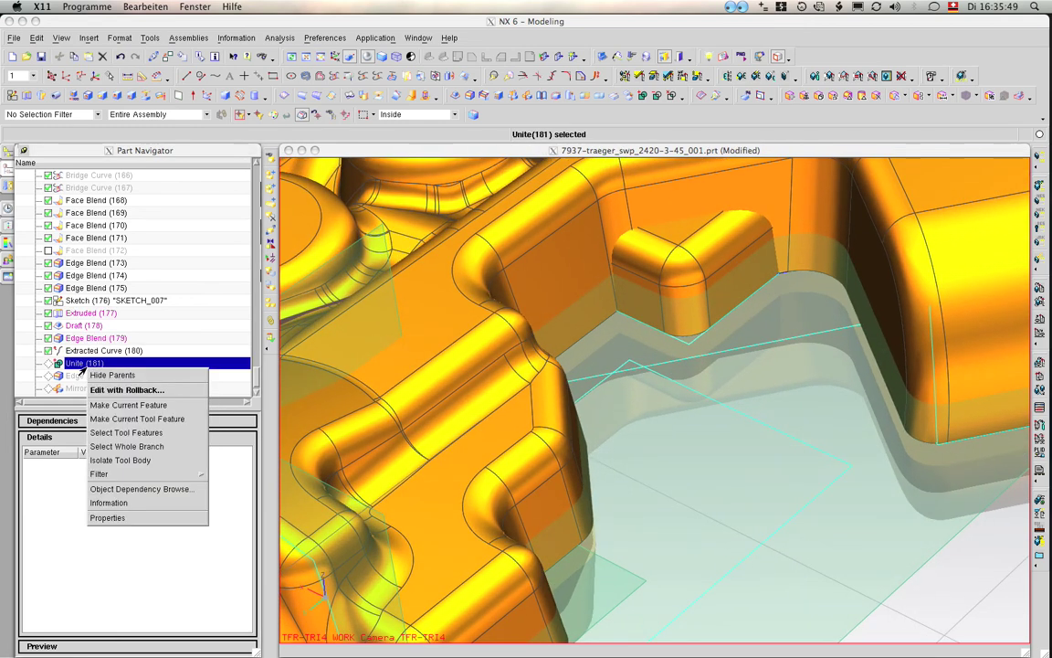
pyautogui.click(126, 404)
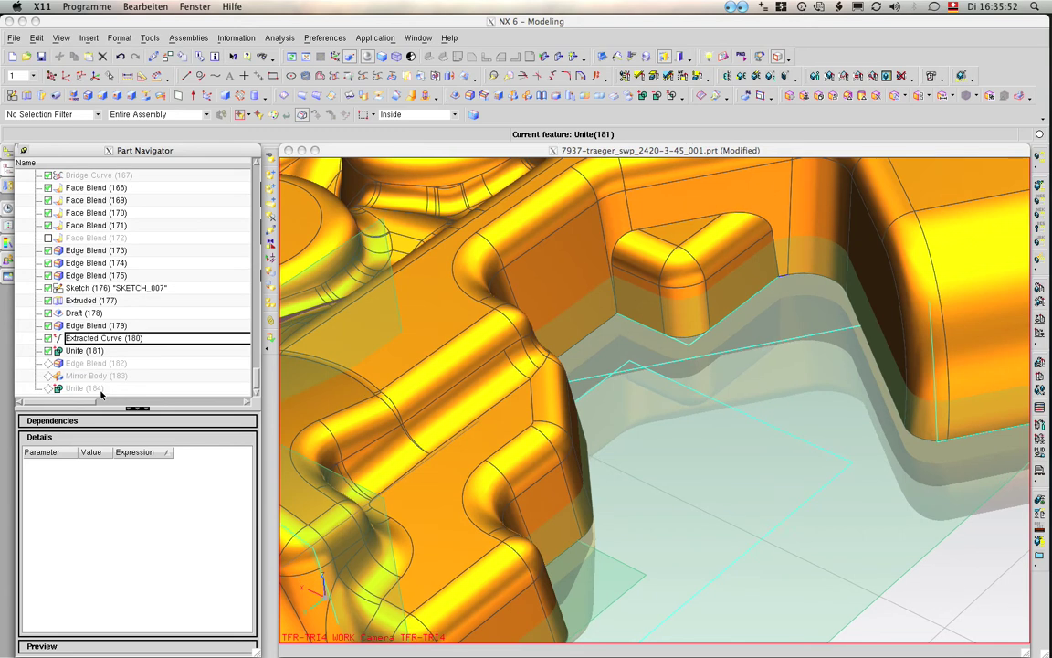
pyautogui.rightClick(100, 363)
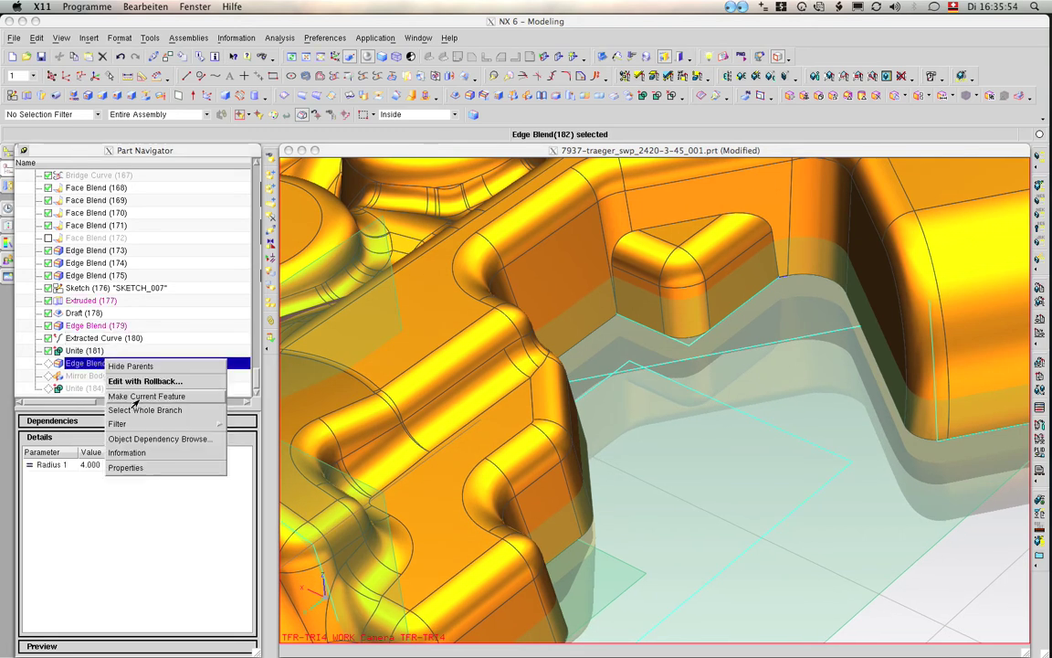
pyautogui.click(135, 396)
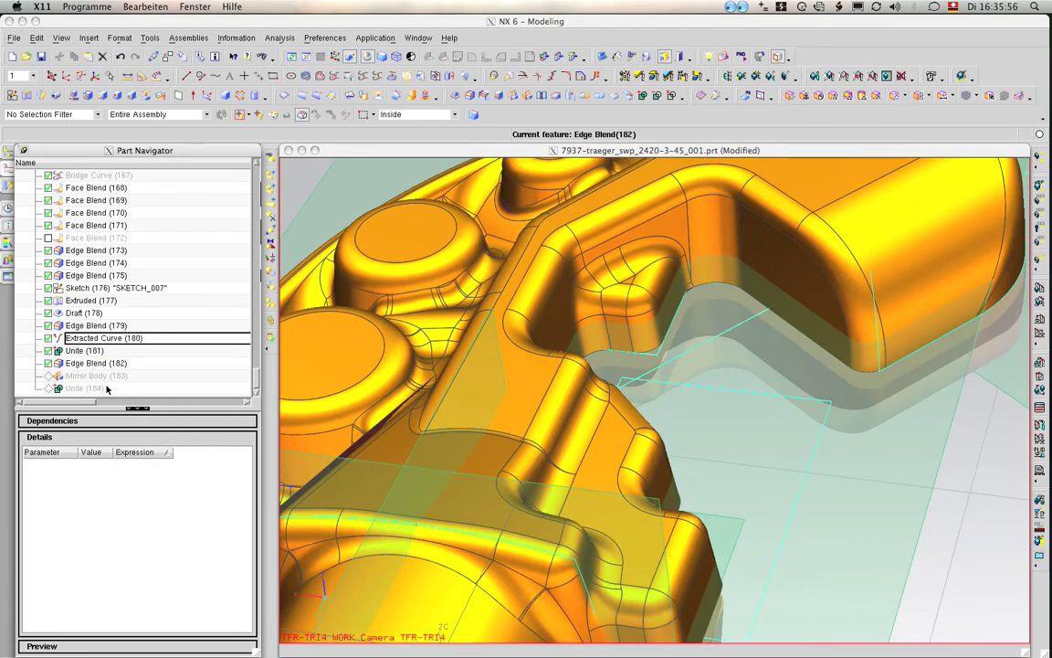
pyautogui.rightClick(91, 389)
pyautogui.click(143, 410)
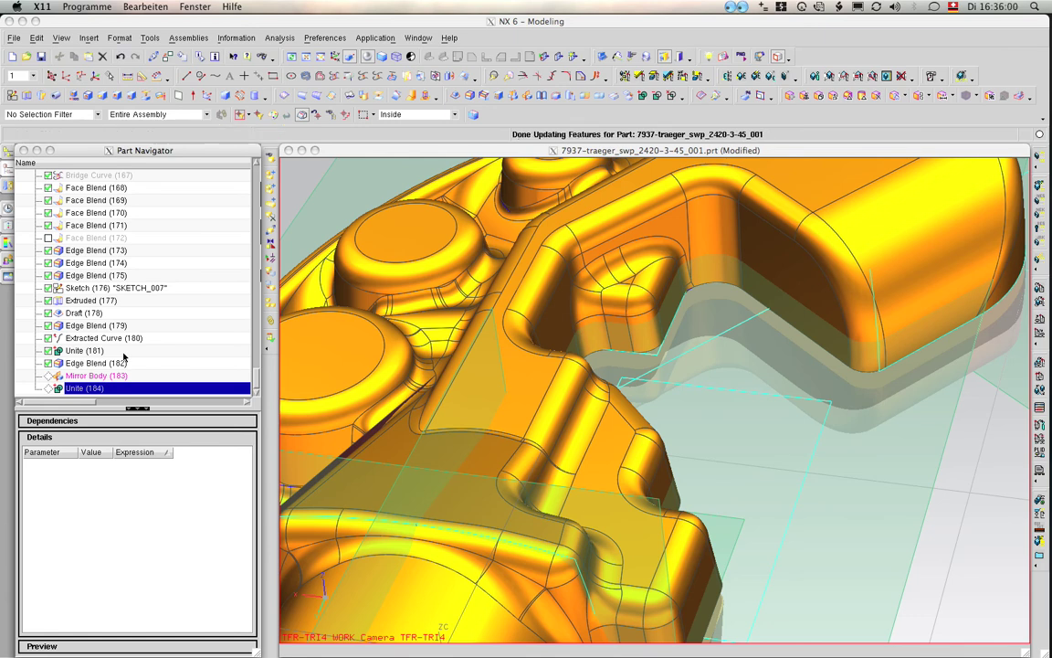
pyautogui.press('Home')
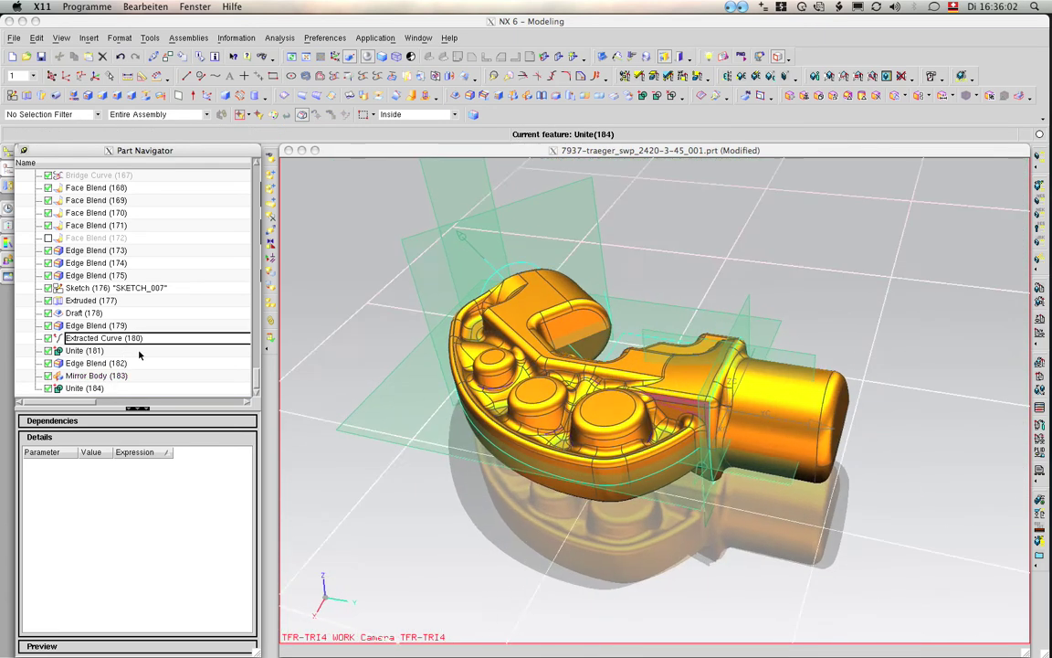
# - Hide layers 5 and 2 in Layer Settings, leaving only the solid part visible
pyautogui.hotkey('ctrl', 'l')
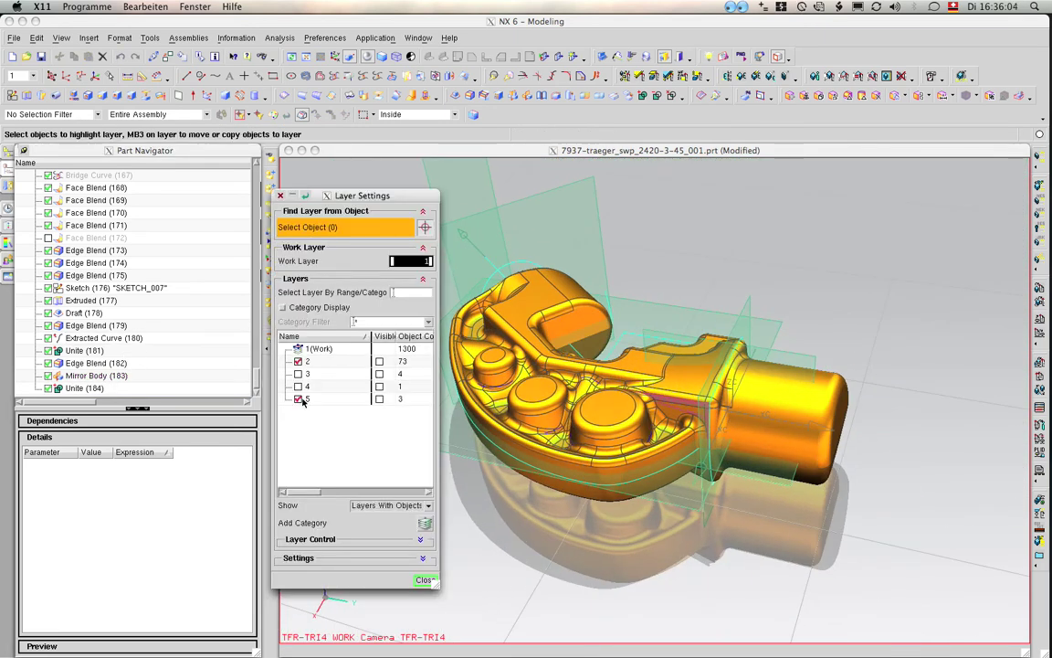
pyautogui.click(300, 400)
pyautogui.click(297, 362)
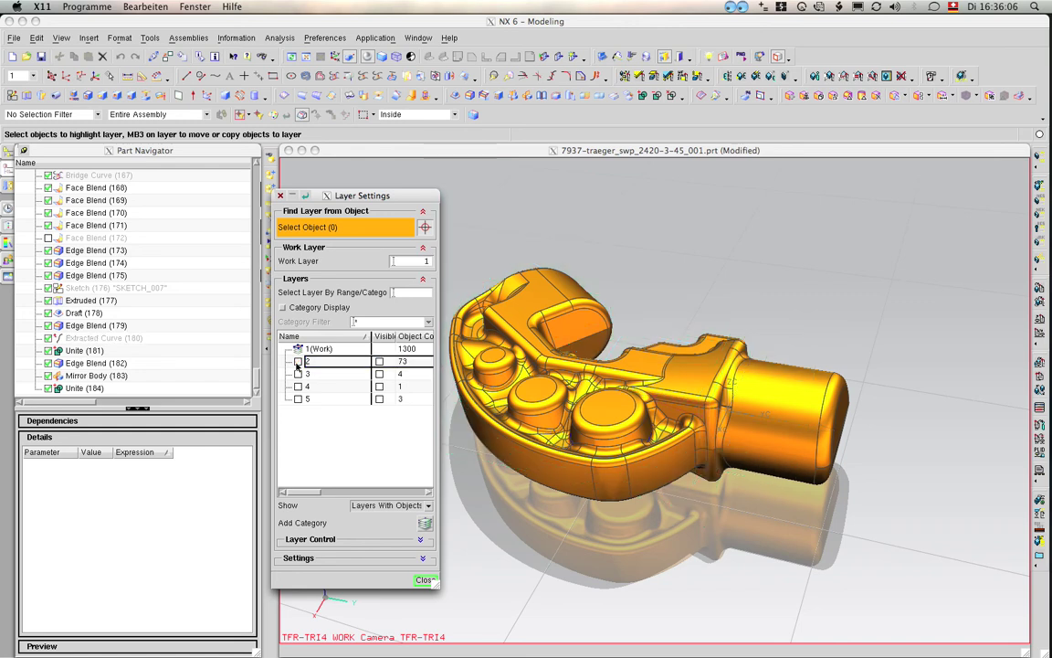
pyautogui.click(422, 580)
# - Zoom in and turn the part to view it from above
pyautogui.scroll(2, 397, 415)
pyautogui.scroll(3, 493, 270)
pyautogui.scroll(3, 539, 264)
pyautogui.moveTo(538, 264); pyautogui.dragTo(927, 190, button='middle')
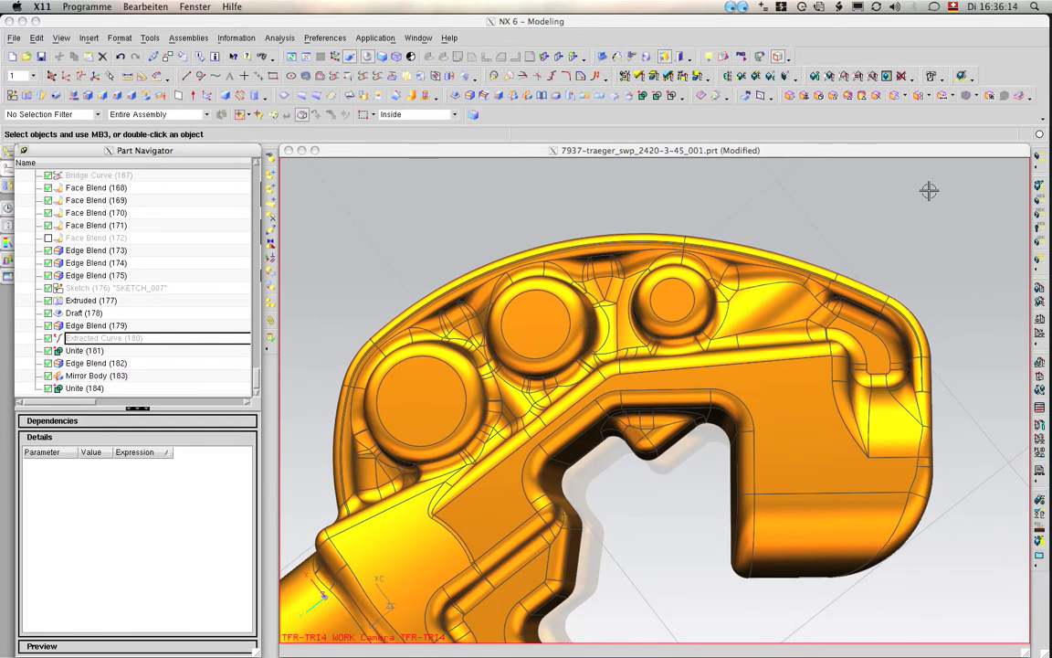
# - Switch to the desktop showing the scanned carrier drawing
pyautogui.hotkey('ctrl', 'Right')
pyautogui.hotkey('ctrl', 'Left')
pyautogui.hotkey('ctrl', 'Left')
pyautogui.hotkey('ctrl', 'Down')
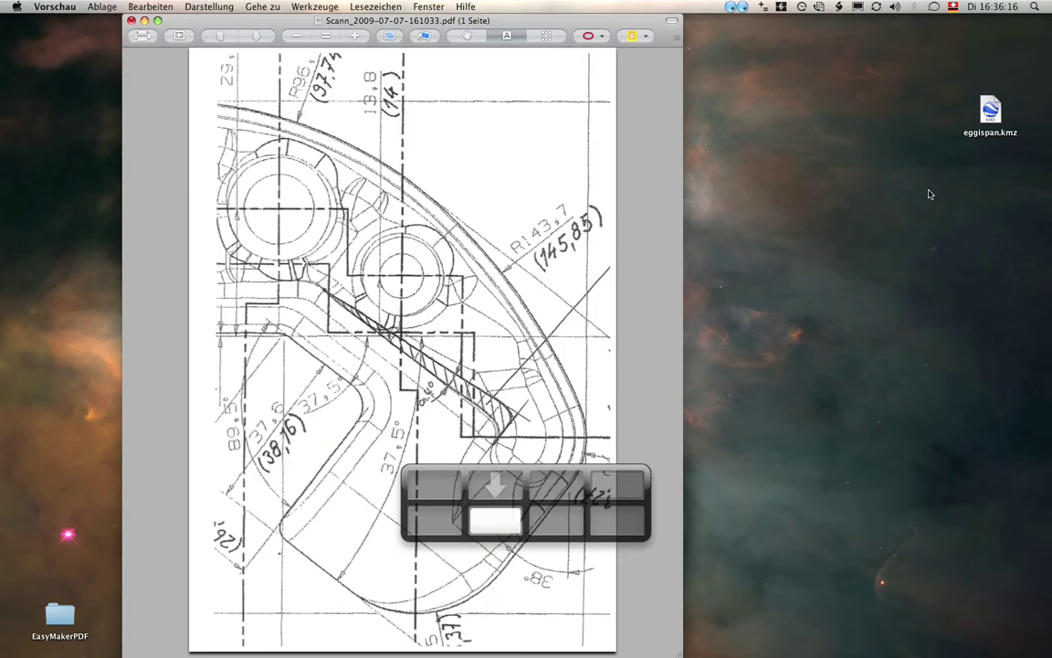
# - Carry the scanned drawing window from its desktop onto the NX model's desktop
pyautogui.hotkey('ctrl', 'Left')
pyautogui.hotkey('ctrl', 'Right')
pyautogui.hotkey('ctrl', 'Left')
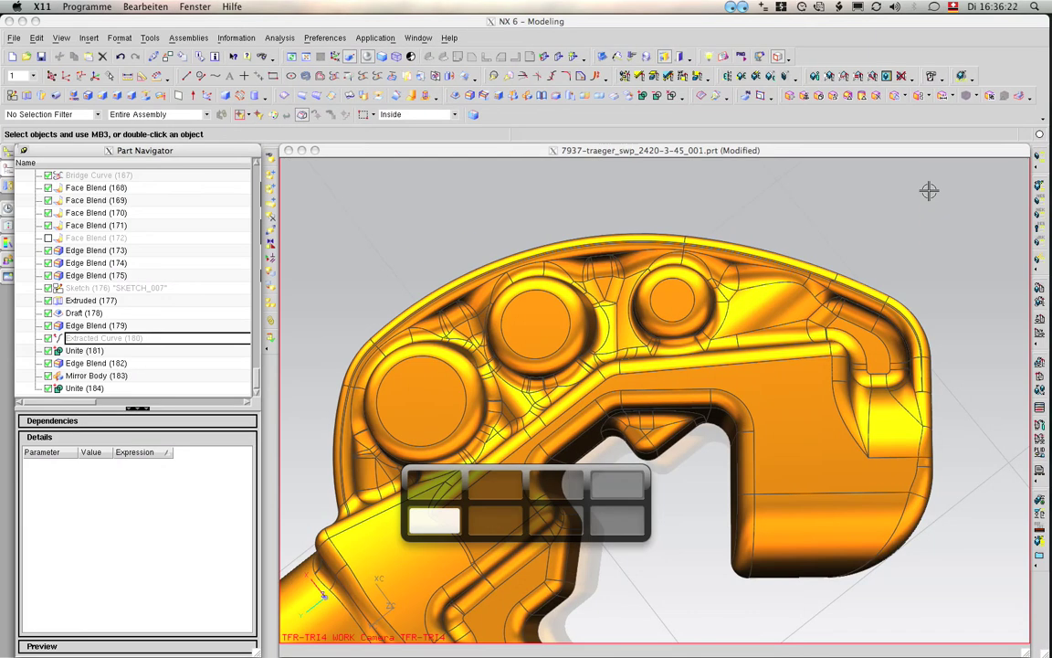
pyautogui.hotkey('ctrl', 'Right')
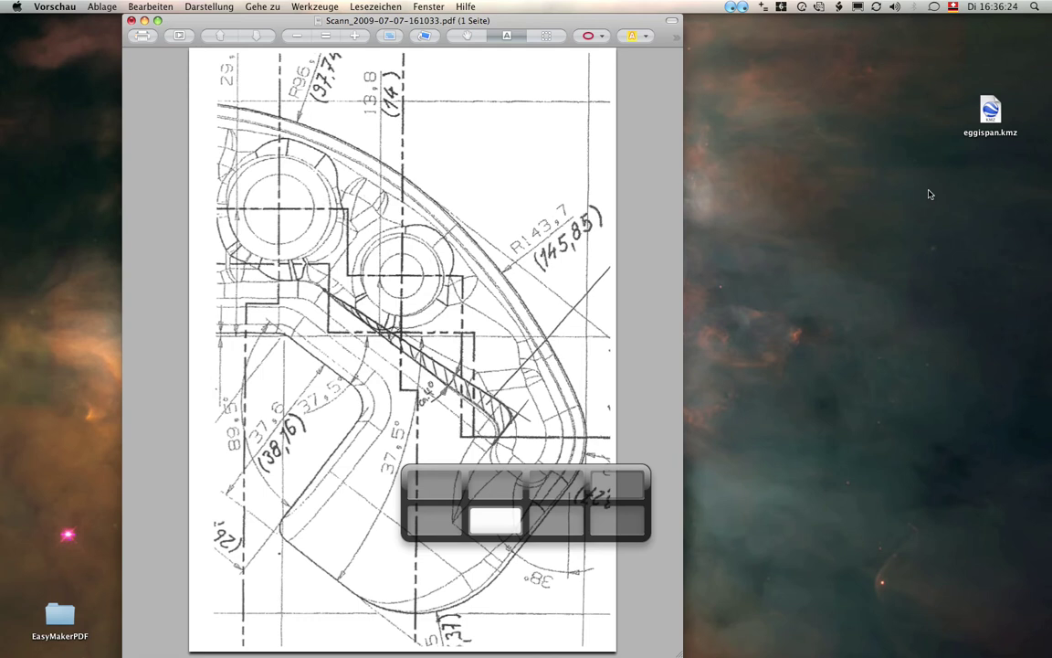
pyautogui.moveTo(611, 18); pyautogui.dragTo(0, 50)
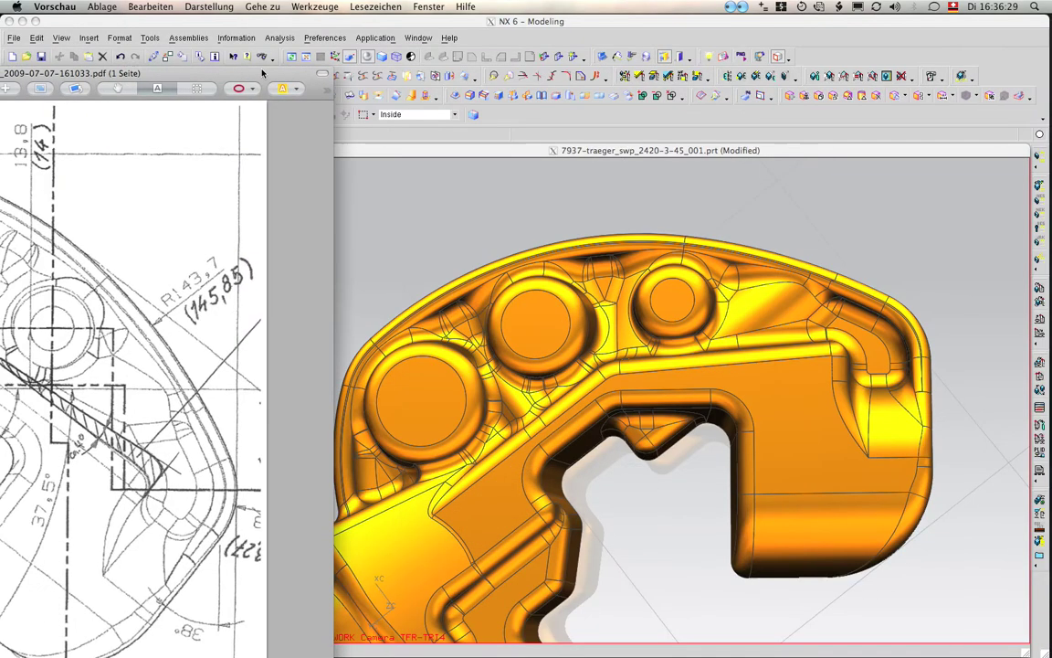
pyautogui.moveTo(0, 50); pyautogui.dragTo(446, 86)
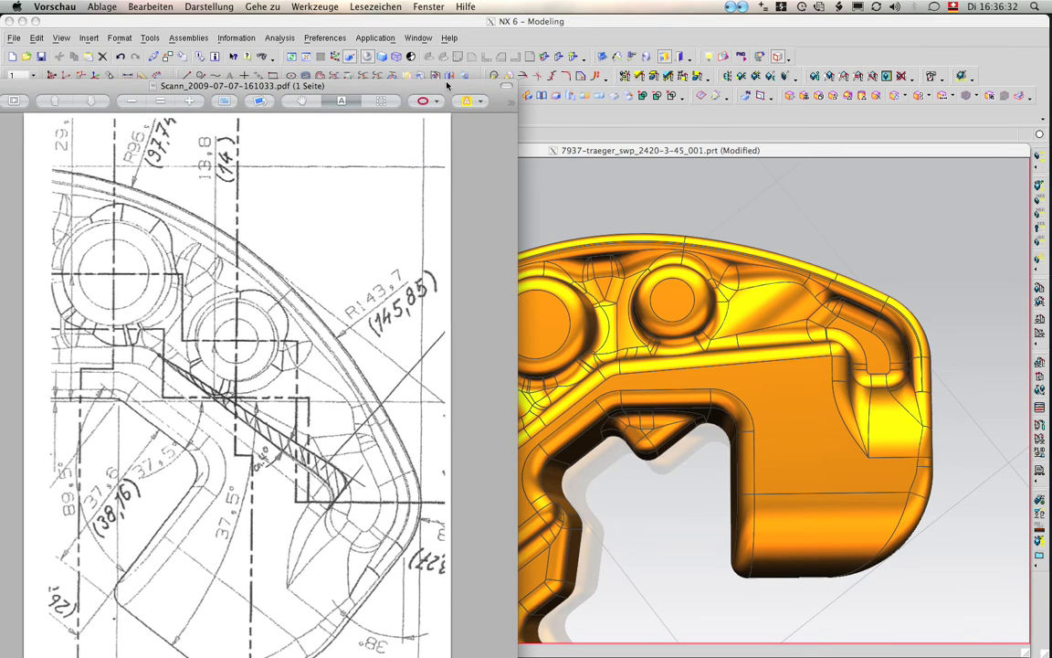
# - Line the drawing up beside the 3D model, then close the scan and answer the save prompt
pyautogui.moveTo(473, 93); pyautogui.dragTo(480, 87)
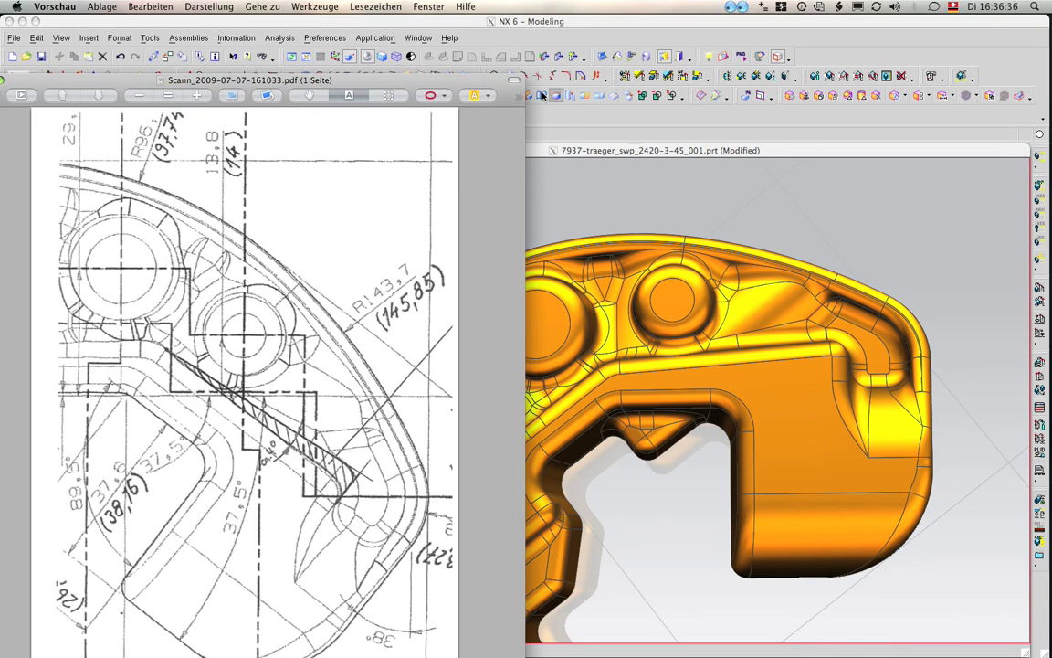
pyautogui.moveTo(479, 78)
pyautogui.mouseDown()
pyautogui.moveTo(785, 296)
pyautogui.moveTo(791, 322)
pyautogui.moveTo(761, 324)
pyautogui.moveTo(580, 105)
pyautogui.moveTo(573, 18)
pyautogui.moveTo(530, 5)
pyautogui.mouseUp()
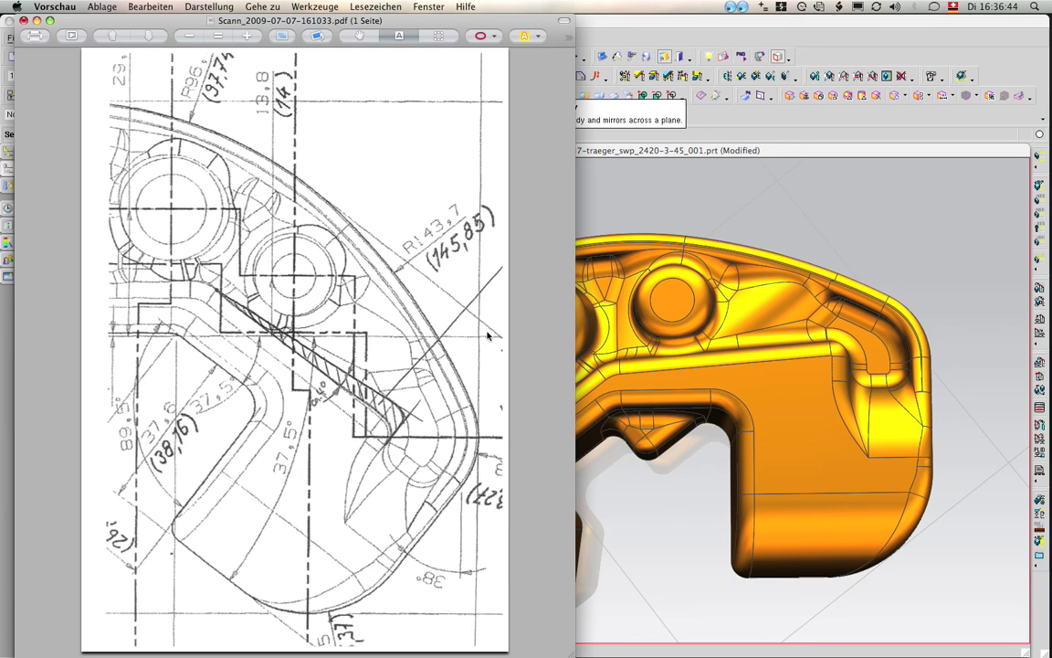
pyautogui.click(24, 20)
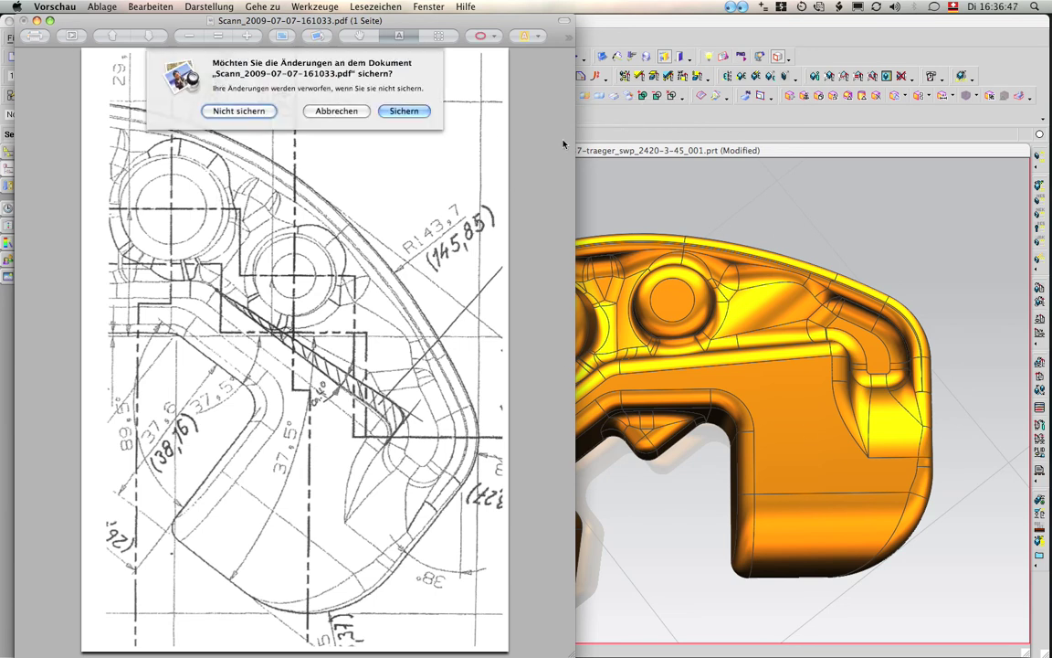
pyautogui.click(392, 112)
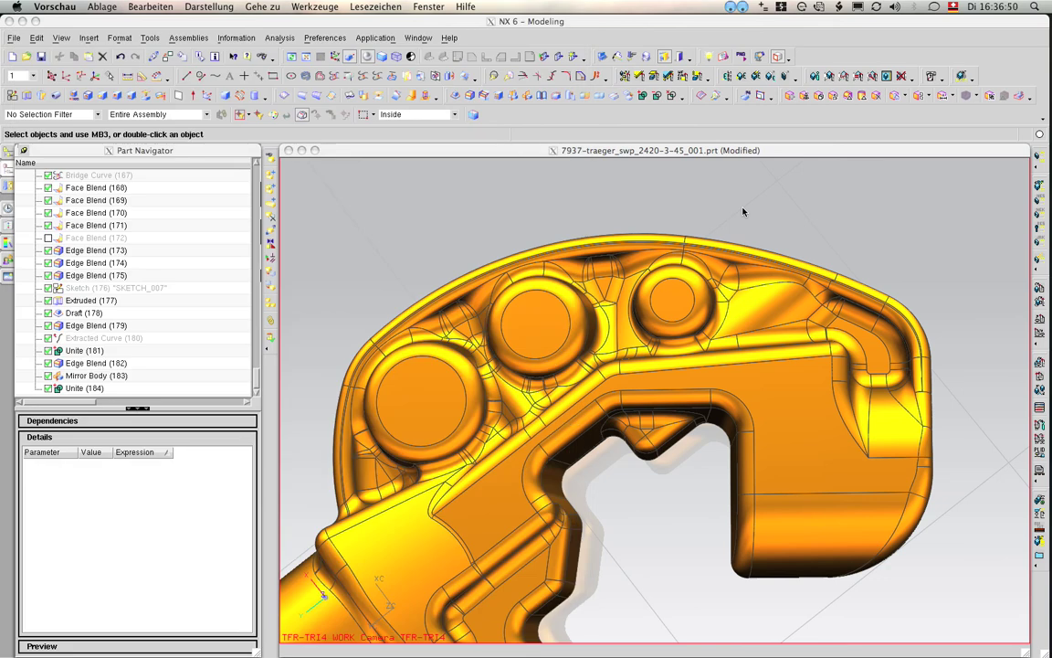
# - Bring the NX window forward and switch the part from Top to Trimetric view
pyautogui.click(744, 208)
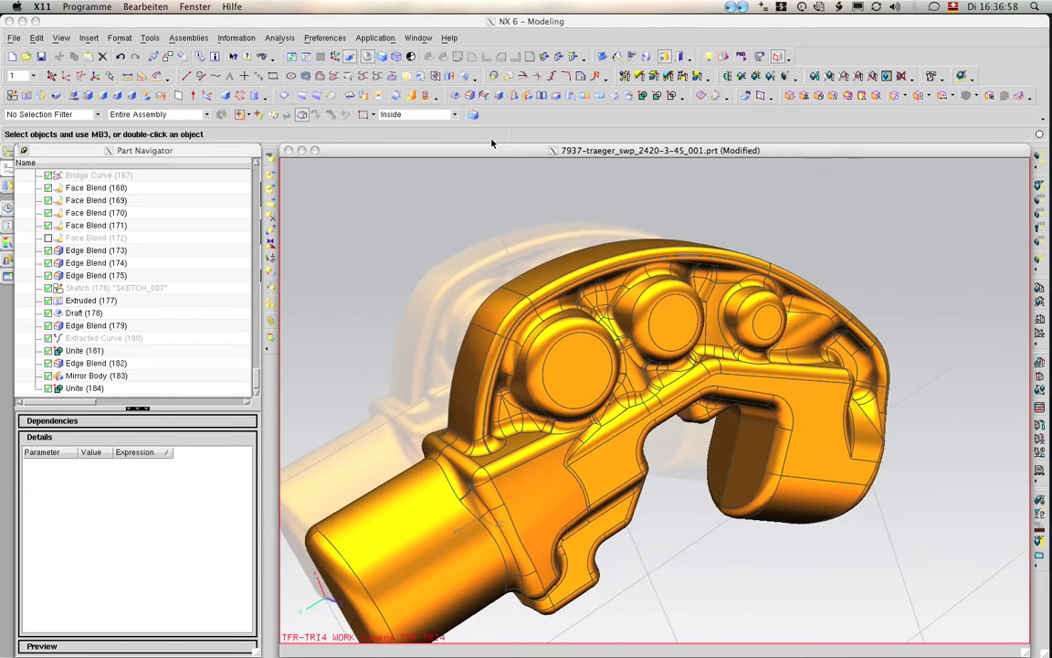
pyautogui.click(461, 56)
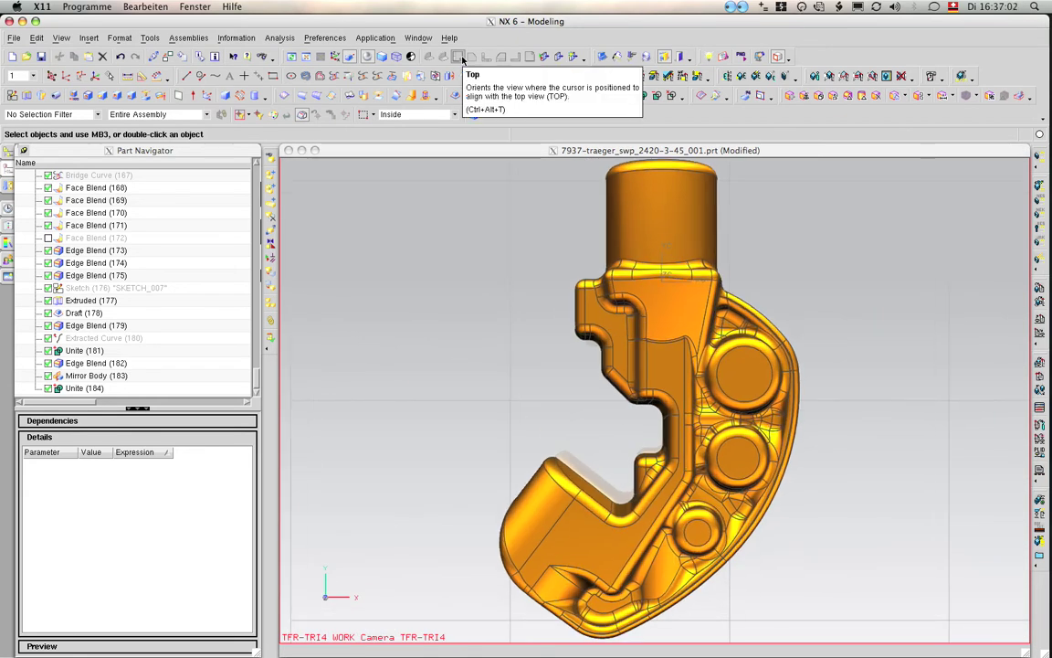
pyautogui.click(280, 37)
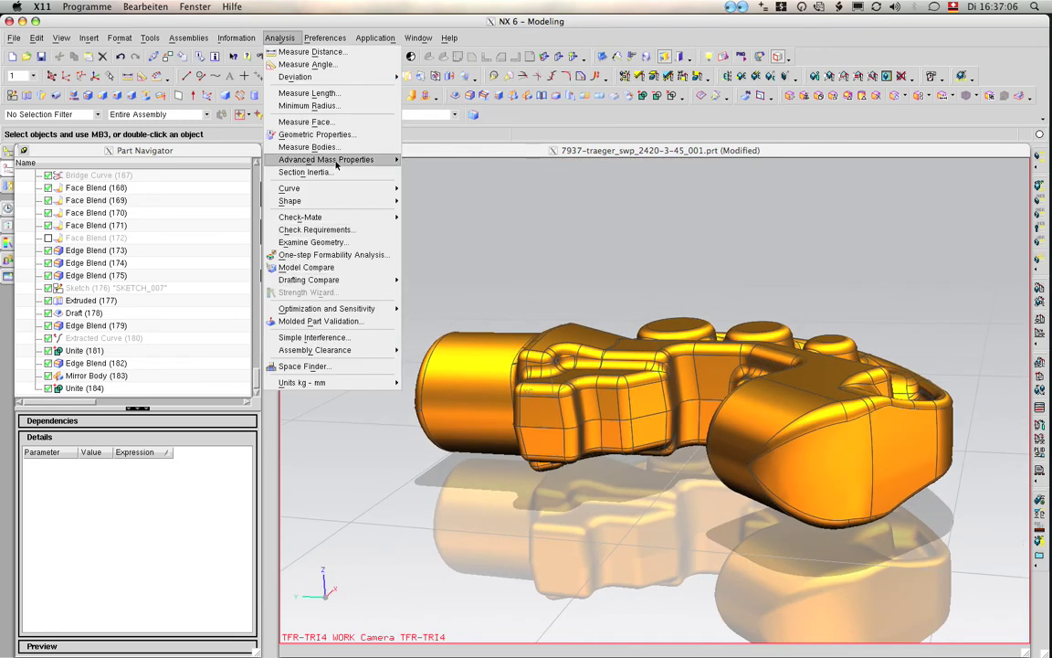
pyautogui.moveTo(290, 201)
pyautogui.moveTo(426, 309)
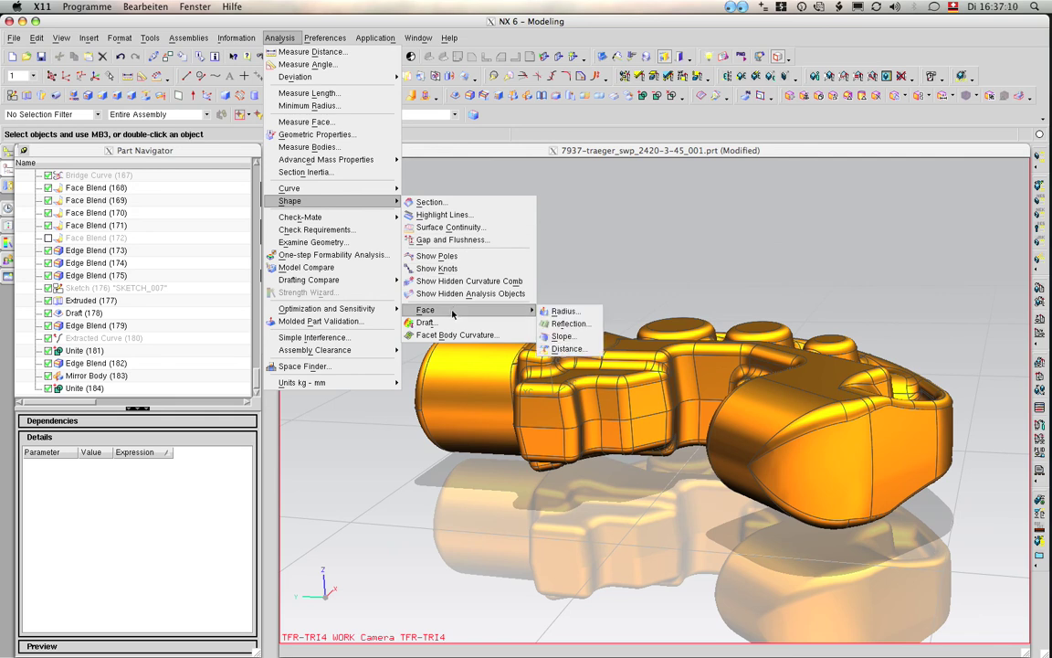
# - Run a slope face analysis on all faces against the ZC Axis with range -2 to 2
pyautogui.click(566, 336)
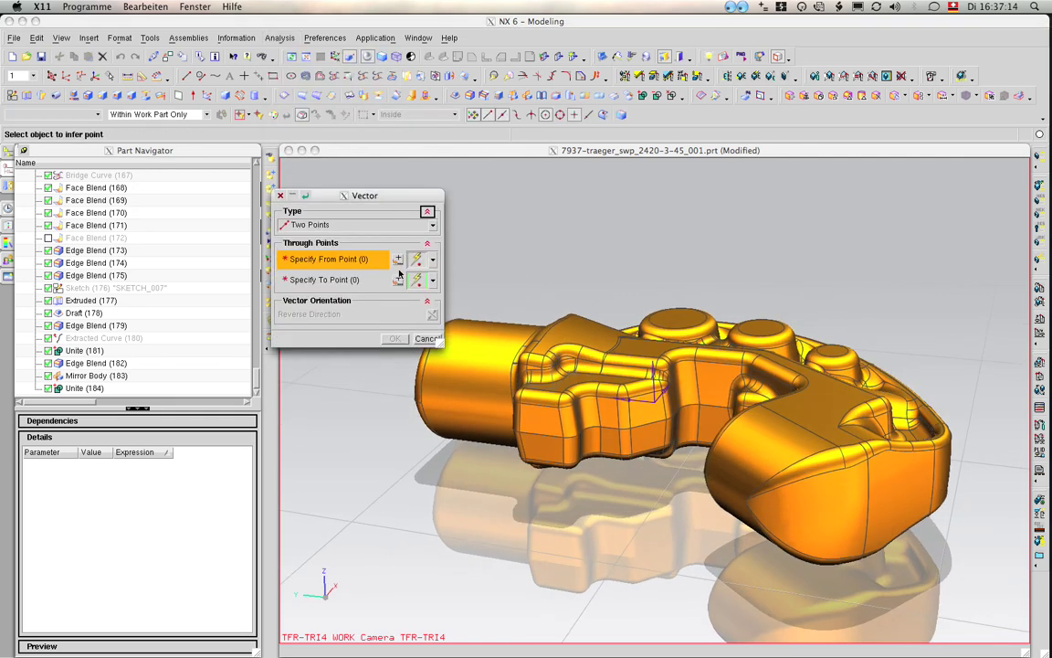
pyautogui.click(367, 225)
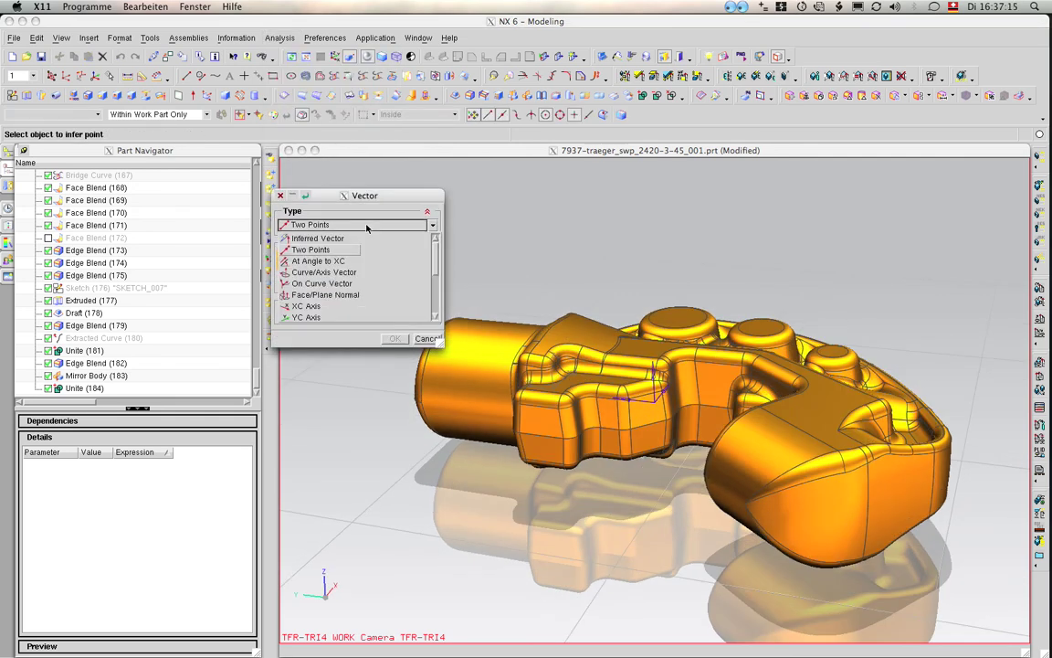
pyautogui.scroll(-2, 317, 320)
pyautogui.click(311, 311)
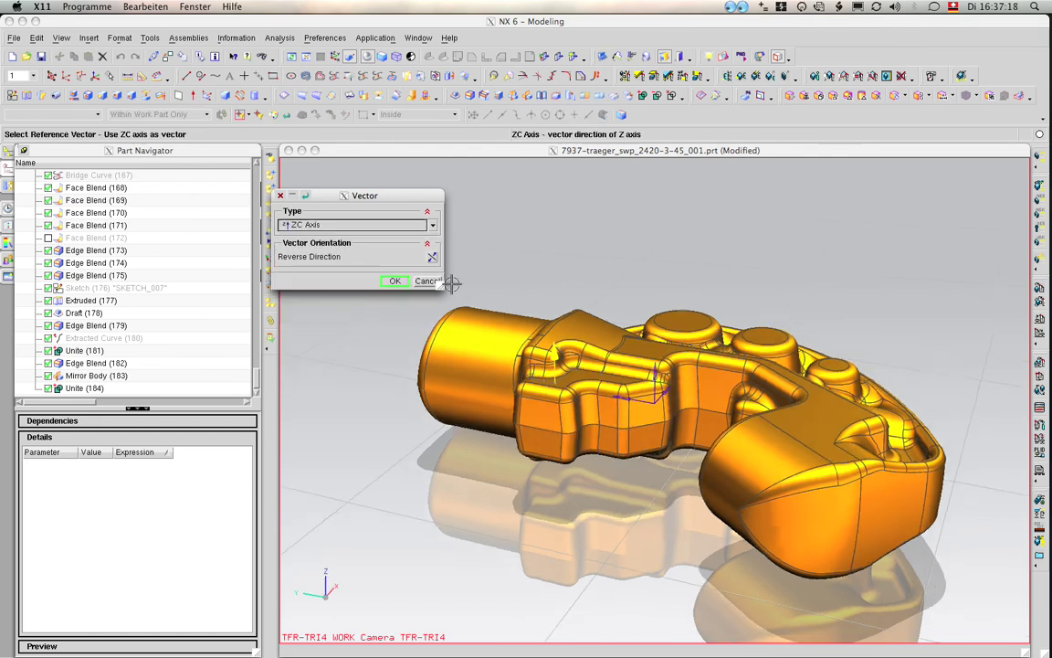
pyautogui.click(395, 281)
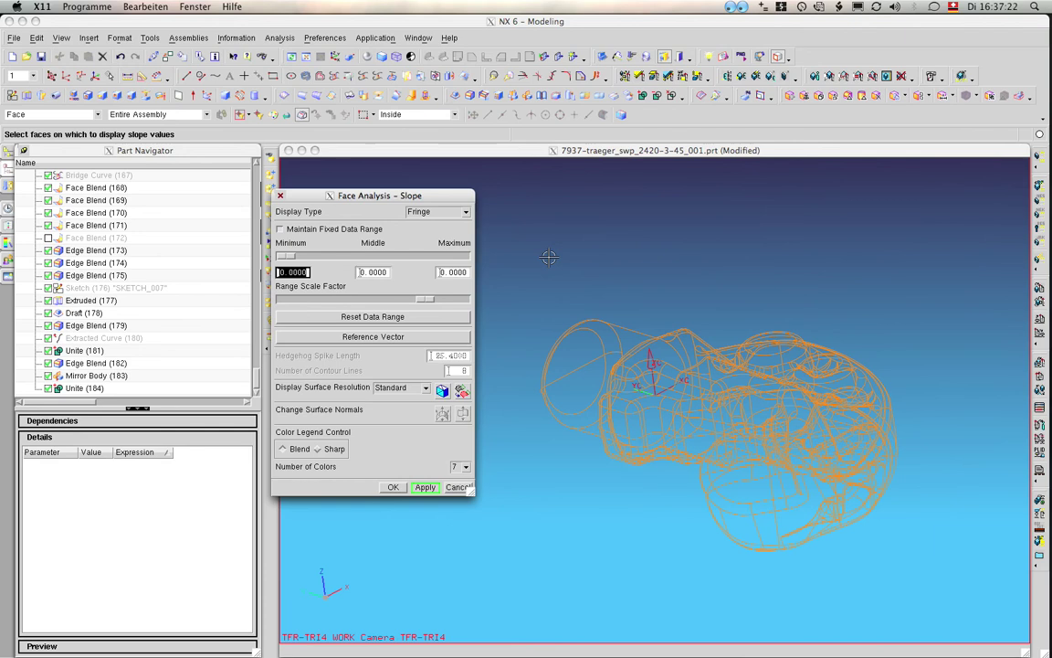
pyautogui.hotkey('ctrl', 'a')
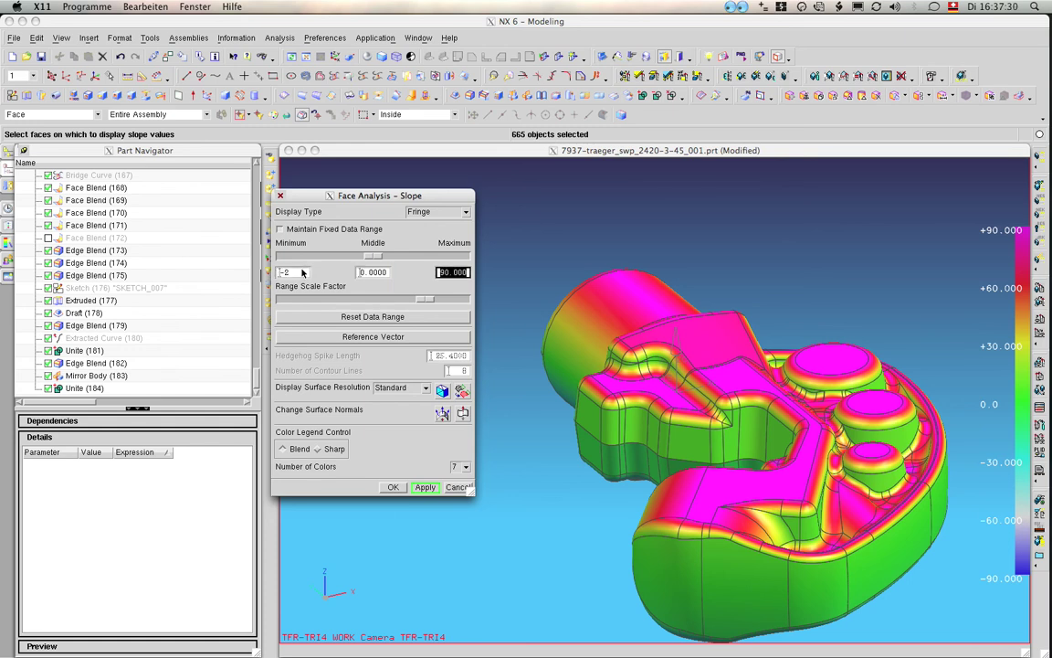
pyautogui.write('2.0000')
pyautogui.click(425, 488)
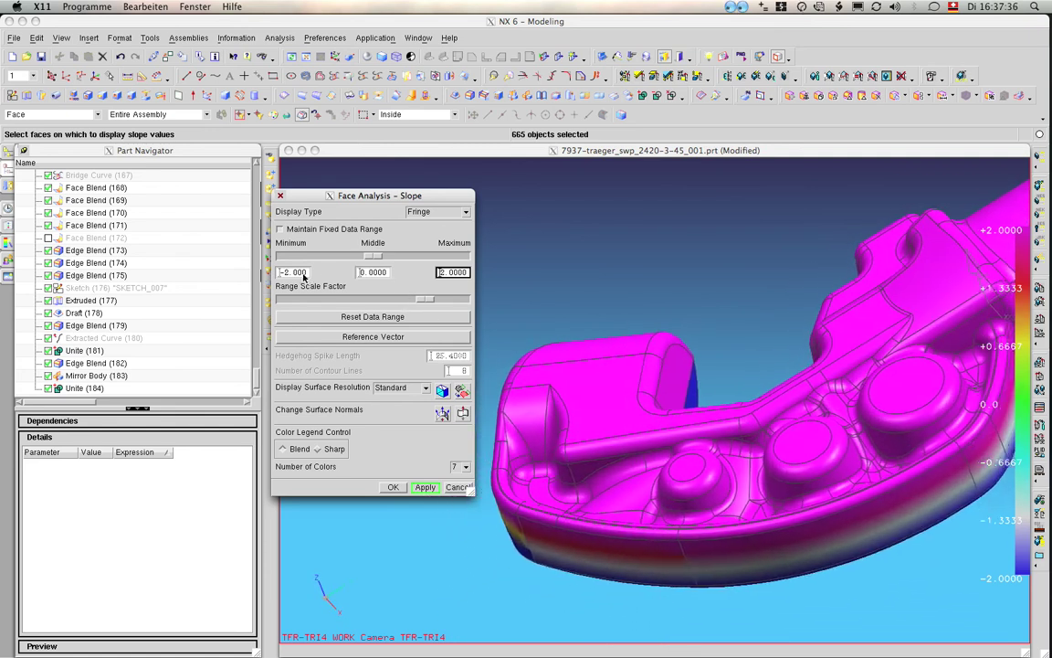
# - Adjust the Range Scale Factor so the legend spans ±3.9905, and accept the fringe plot
pyautogui.moveTo(424, 299); pyautogui.dragTo(452, 304)
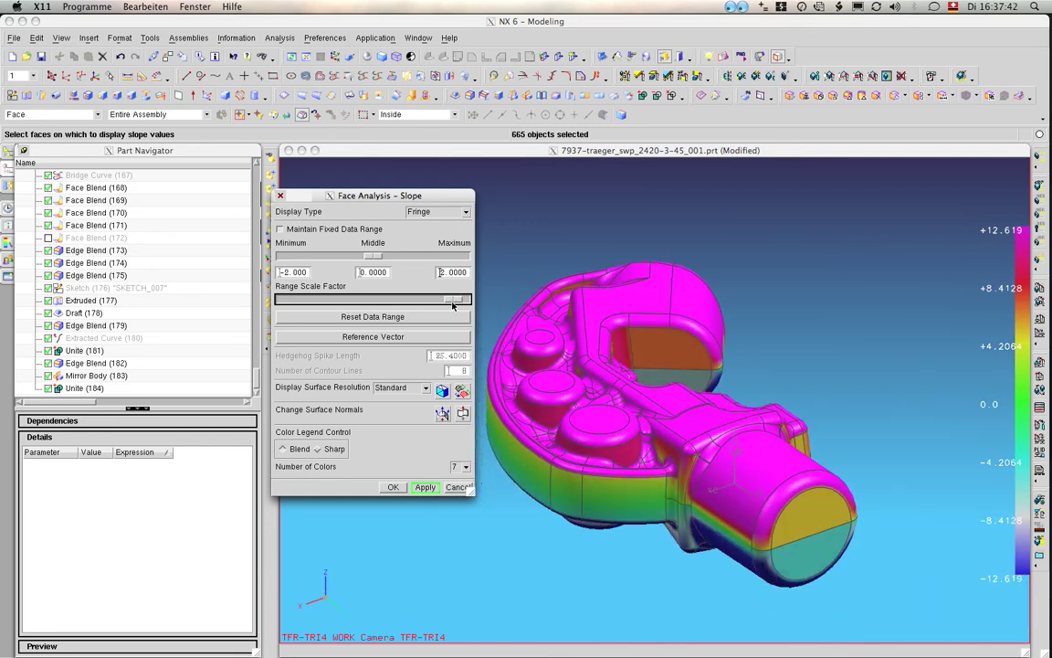
pyautogui.moveTo(452, 305); pyautogui.dragTo(454, 305)
pyautogui.moveTo(454, 305); pyautogui.dragTo(449, 307)
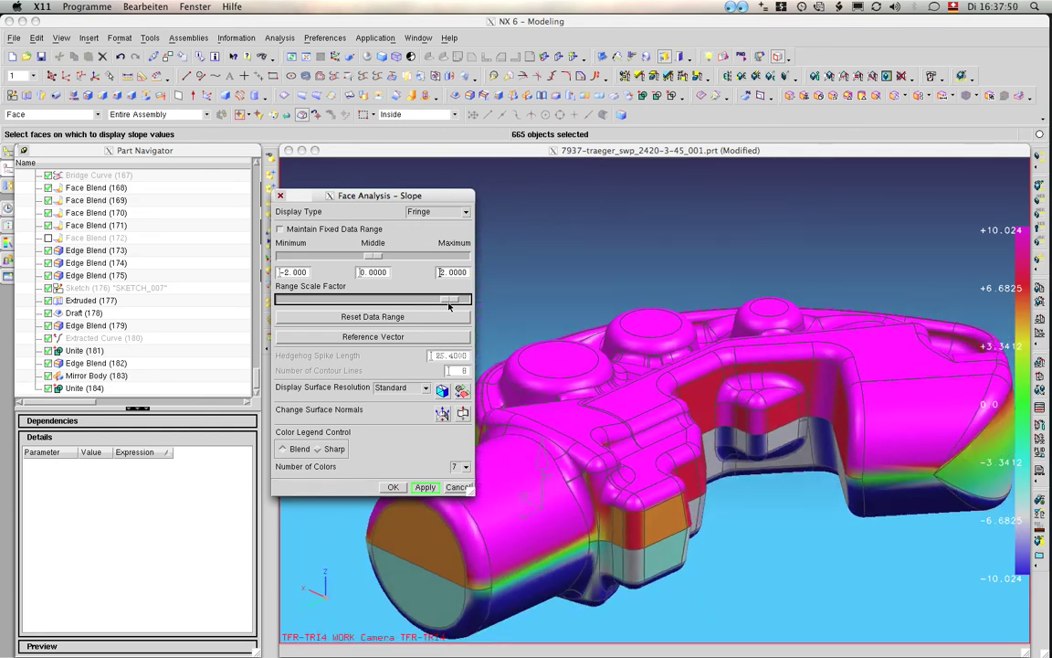
pyautogui.moveTo(449, 306); pyautogui.dragTo(427, 307)
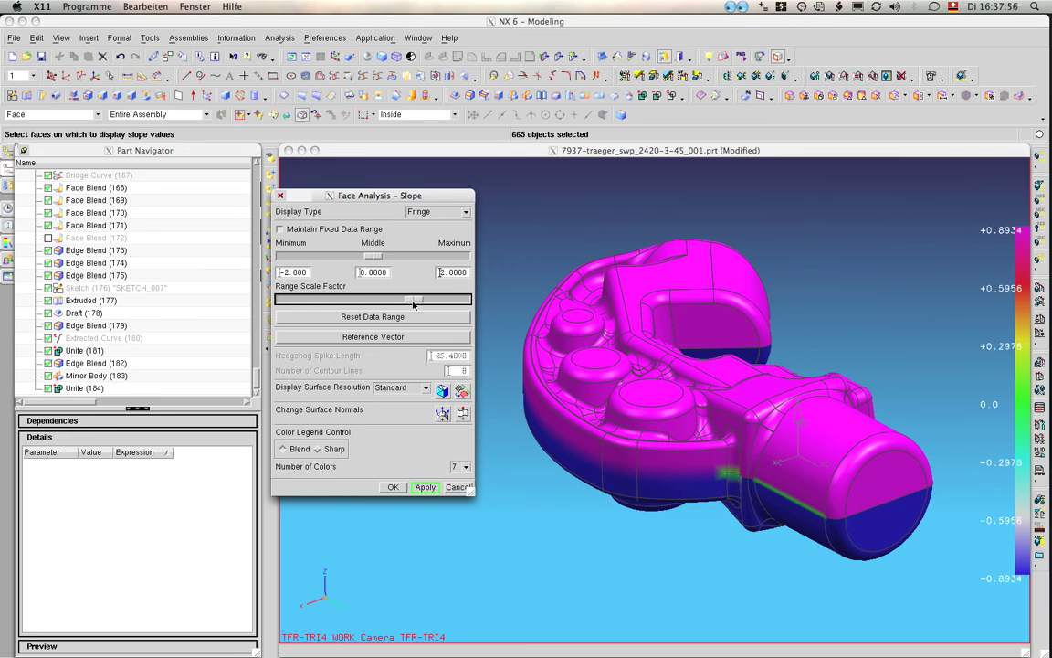
pyautogui.moveTo(437, 307)
pyautogui.mouseDown()
pyautogui.moveTo(394, 307)
pyautogui.moveTo(430, 312)
pyautogui.mouseUp()
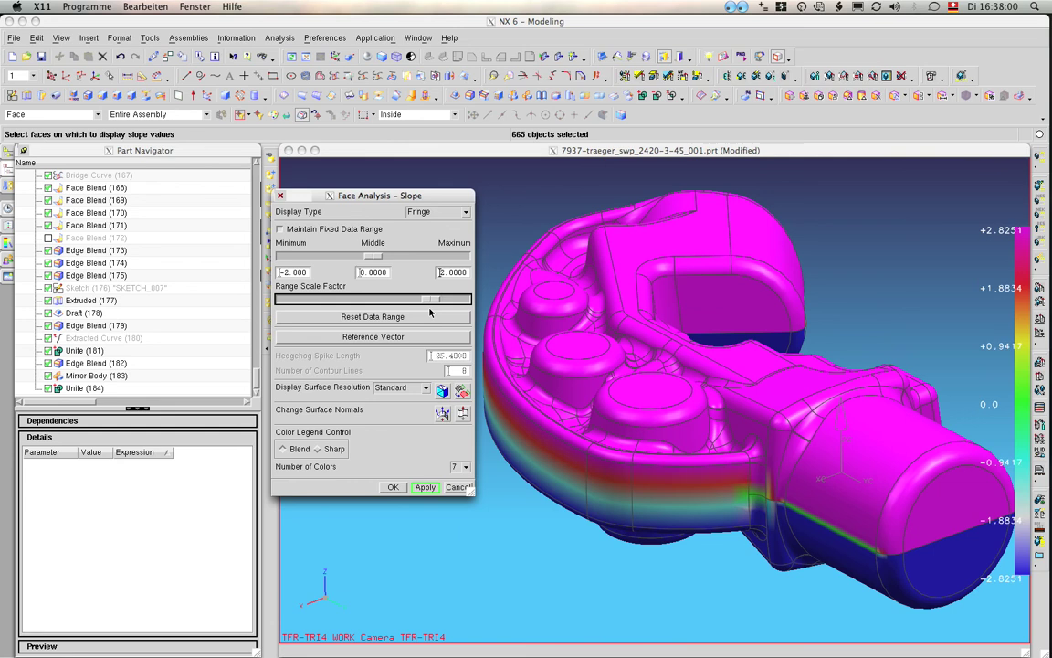
pyautogui.click(393, 486)
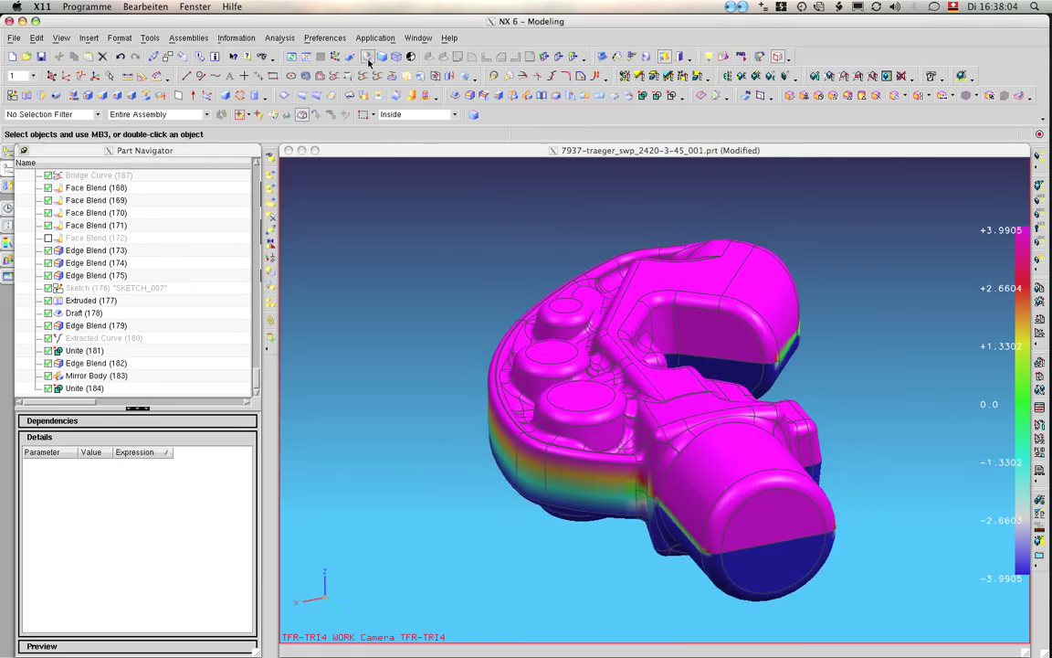